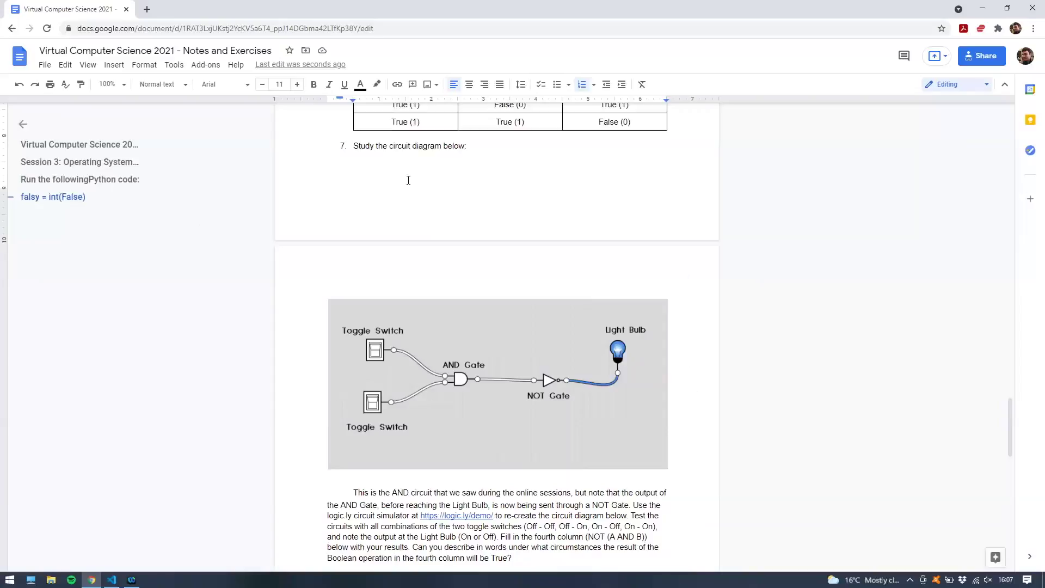
# - Scroll through the exercise document and inspect the circuit diagram image
pyautogui.moveTo(353, 146); pyautogui.dragTo(442, 147)
pyautogui.scroll(4, 430, 229)
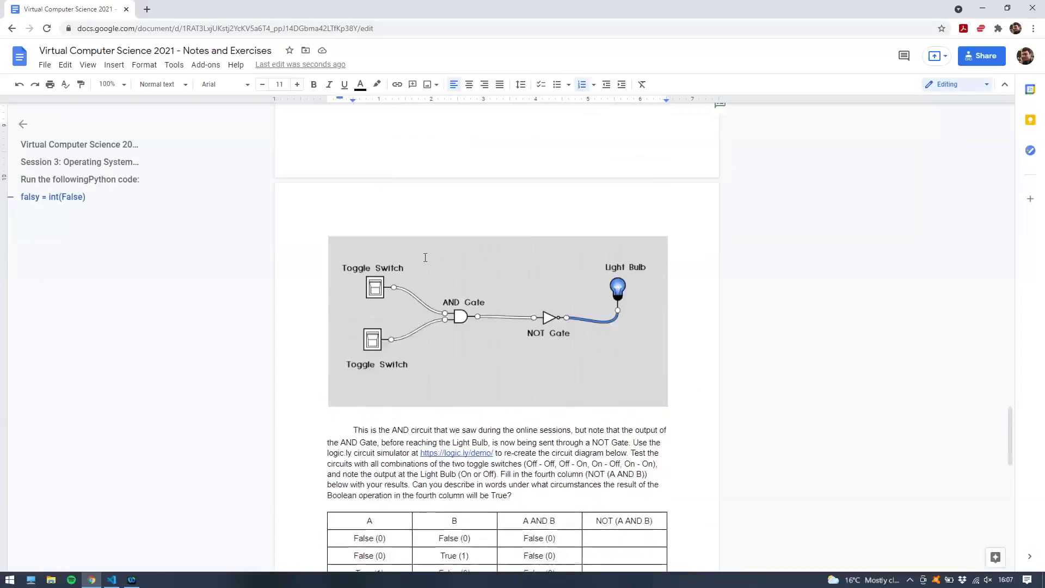
pyautogui.scroll(12, 425, 258)
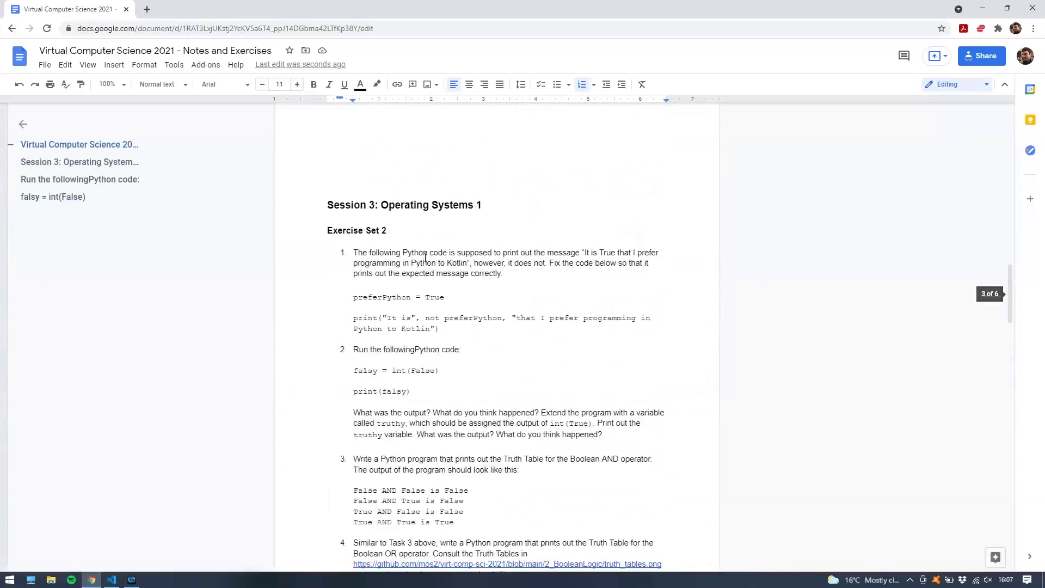
pyautogui.scroll(-7, 425, 258)
pyautogui.scroll(-8, 425, 258)
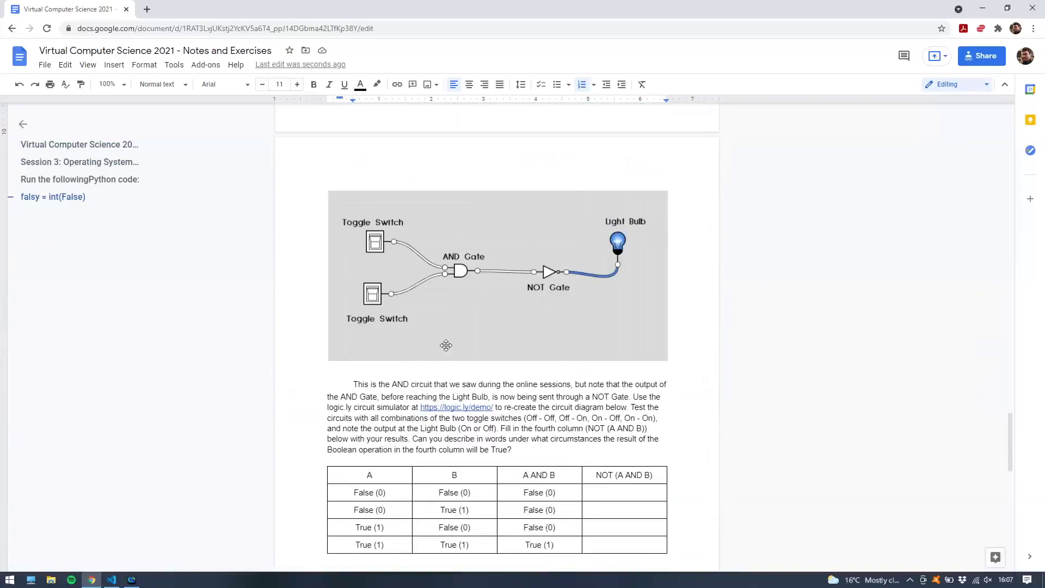
pyautogui.scroll(1, 444, 343)
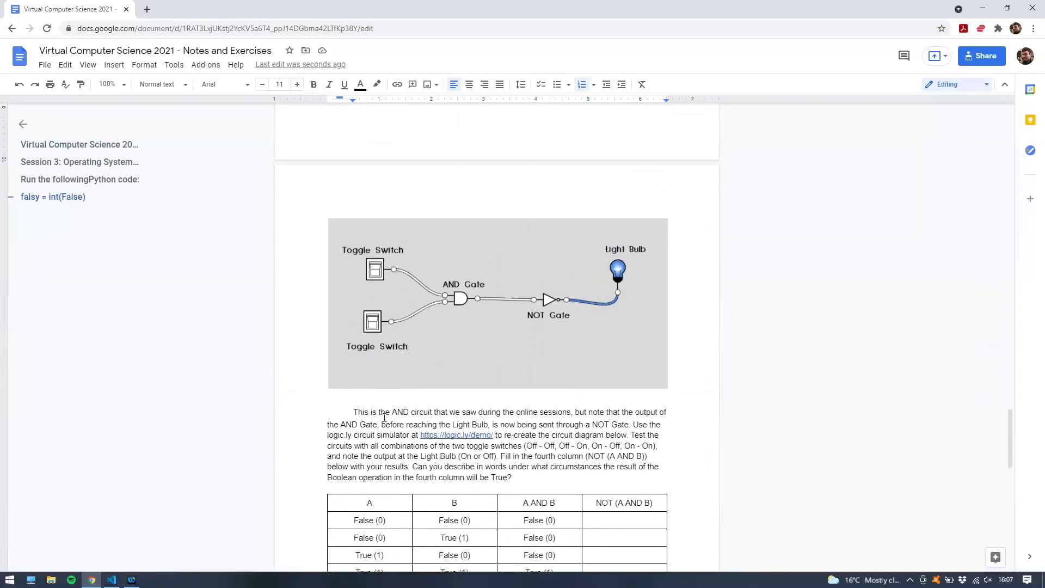
pyautogui.scroll(2, 383, 176)
pyautogui.scroll(-2, 401, 286)
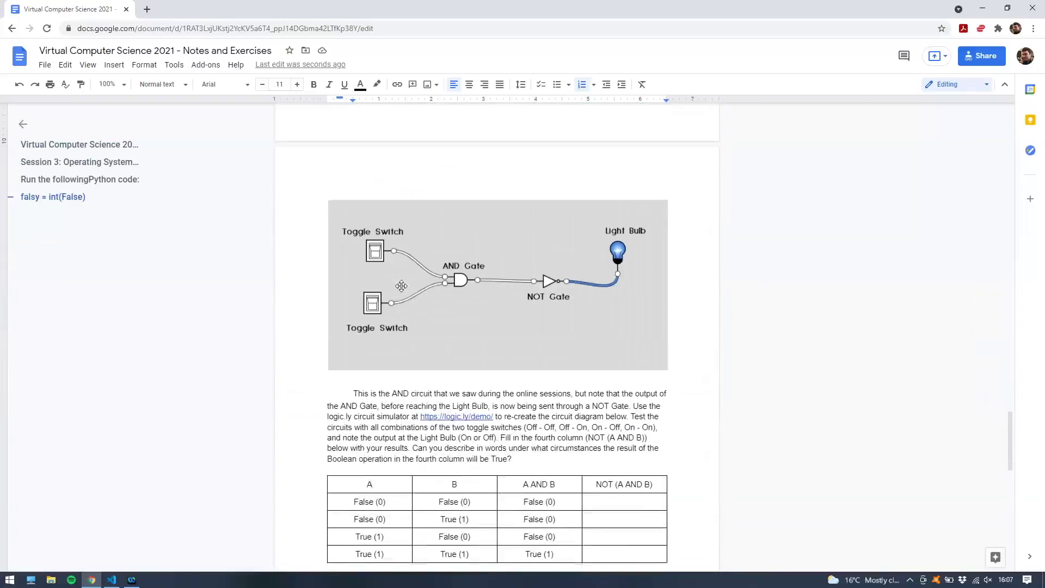
pyautogui.click(374, 253)
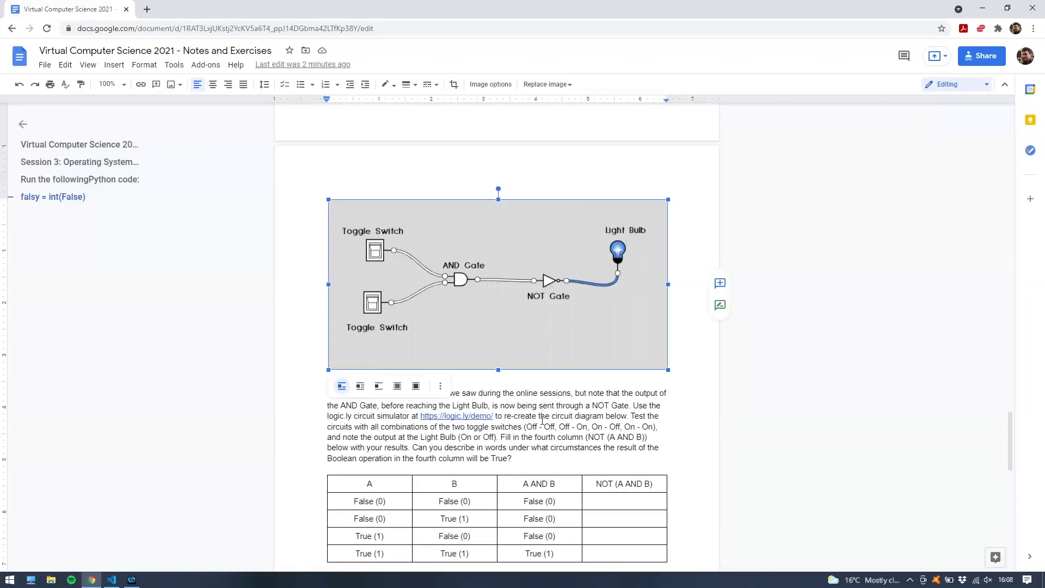
pyautogui.click(364, 380)
pyautogui.scroll(-2, 364, 379)
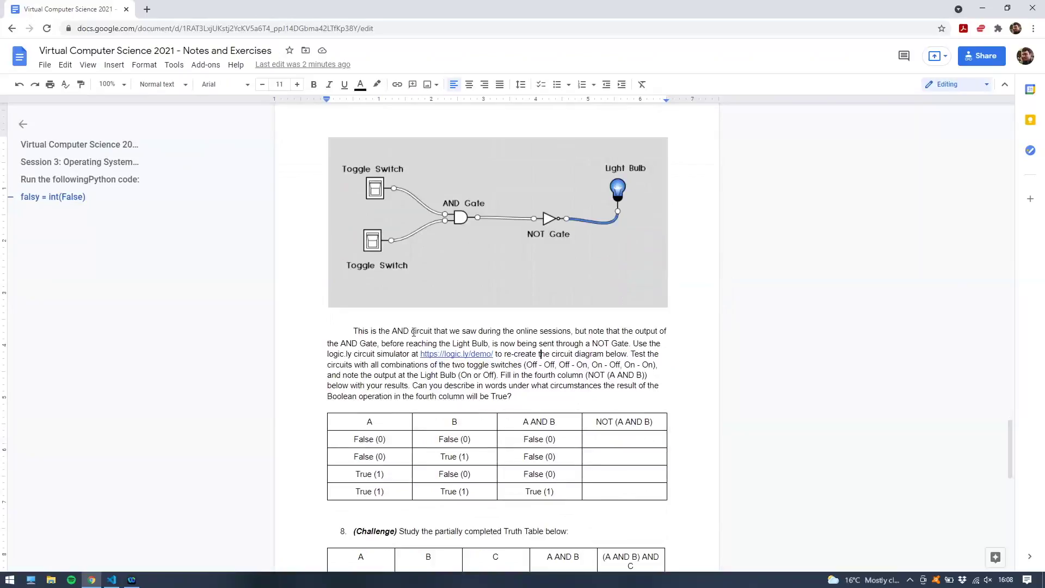
# - Change the word 'below' to 'above' in the instructions paragraph
pyautogui.moveTo(414, 332); pyautogui.dragTo(515, 332)
pyautogui.click(572, 337)
pyautogui.moveTo(350, 339); pyautogui.dragTo(537, 344)
pyautogui.click(582, 347)
pyautogui.click(627, 354)
pyautogui.press('BackSpace')
pyautogui.press('BackSpace')
pyautogui.press('BackSpace')
pyautogui.press('BackSpace')
pyautogui.press('BackSpace')
pyautogui.write('above')
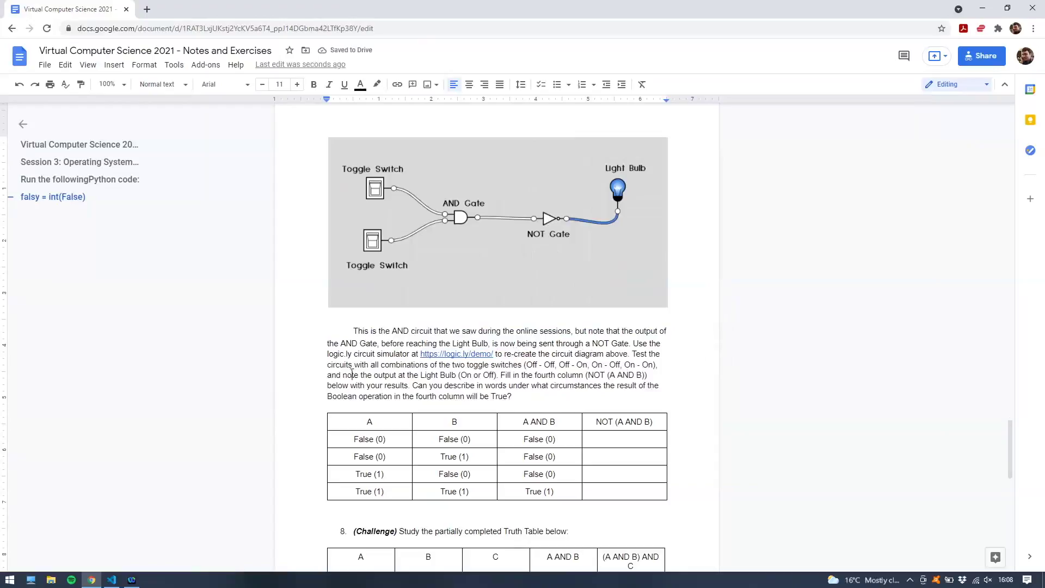
# - Review the instruction to test all switch combinations and the (A AND B) table header
pyautogui.click(352, 374)
pyautogui.moveTo(460, 370); pyautogui.dragTo(512, 377)
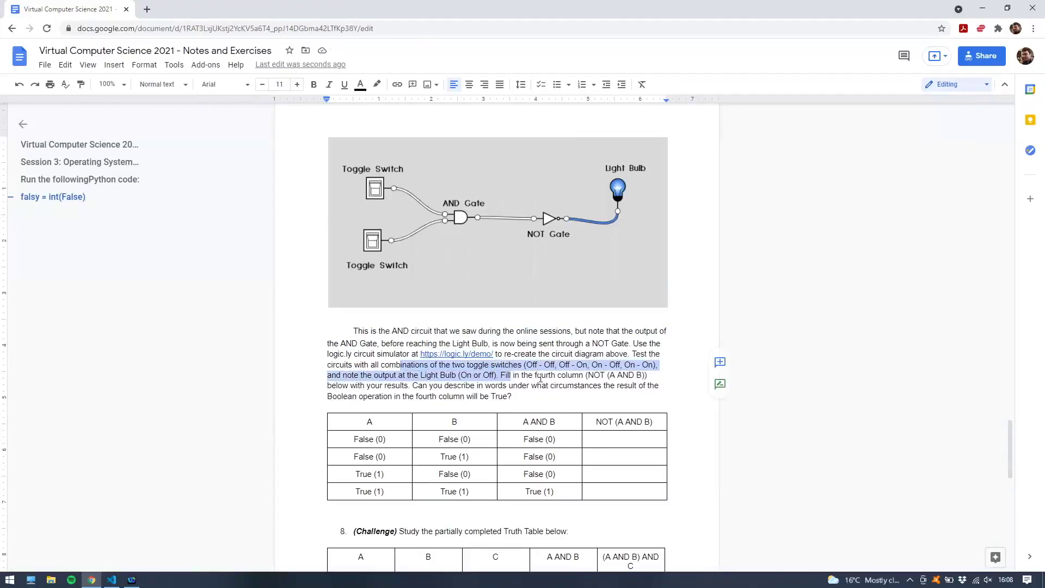
pyautogui.click(541, 380)
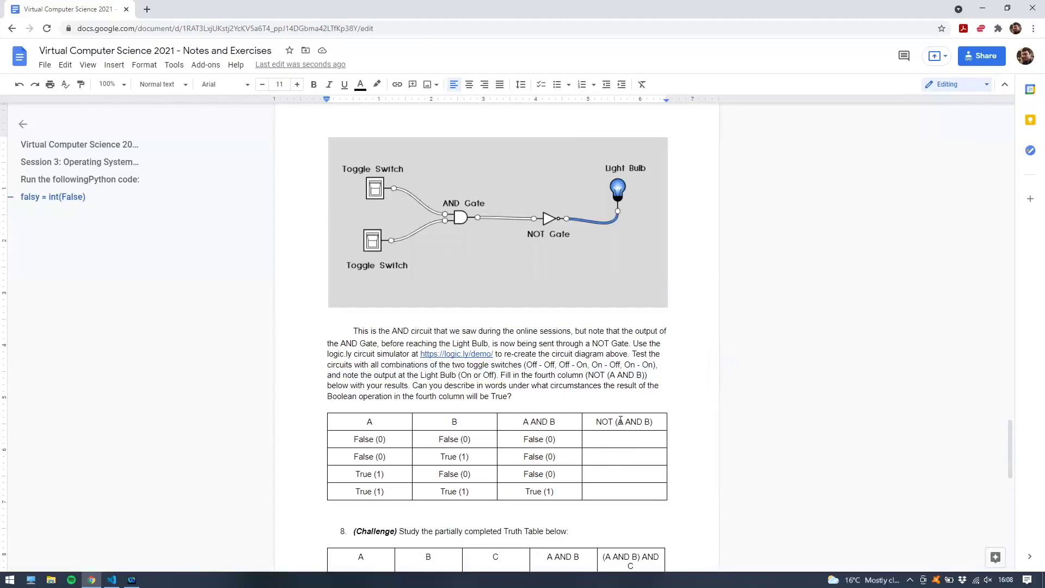
pyautogui.moveTo(616, 422); pyautogui.dragTo(651, 423)
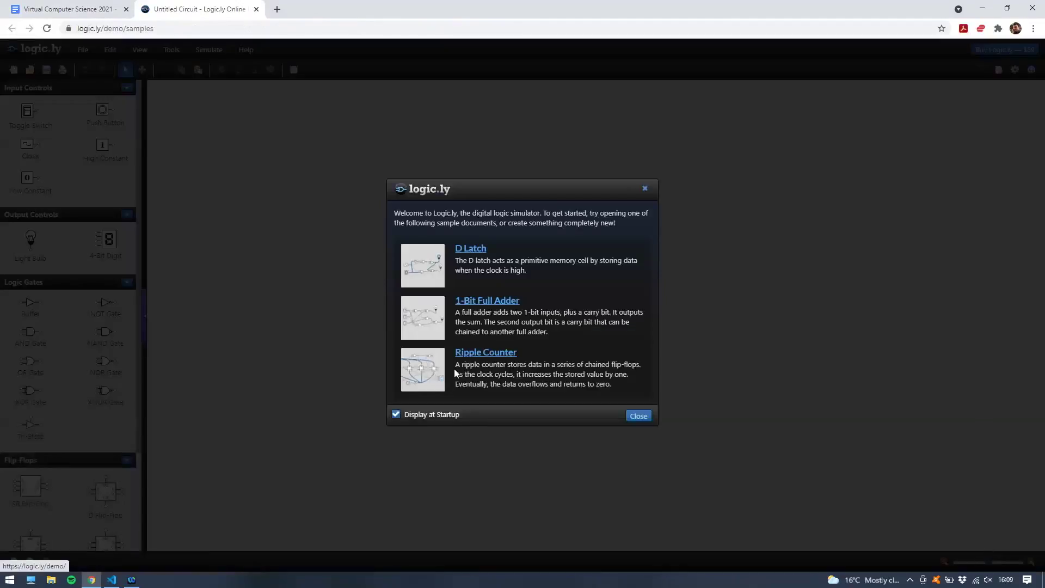
# - Place two toggle switches and an AND gate, wiring both switches into the gate
pyautogui.click(638, 417)
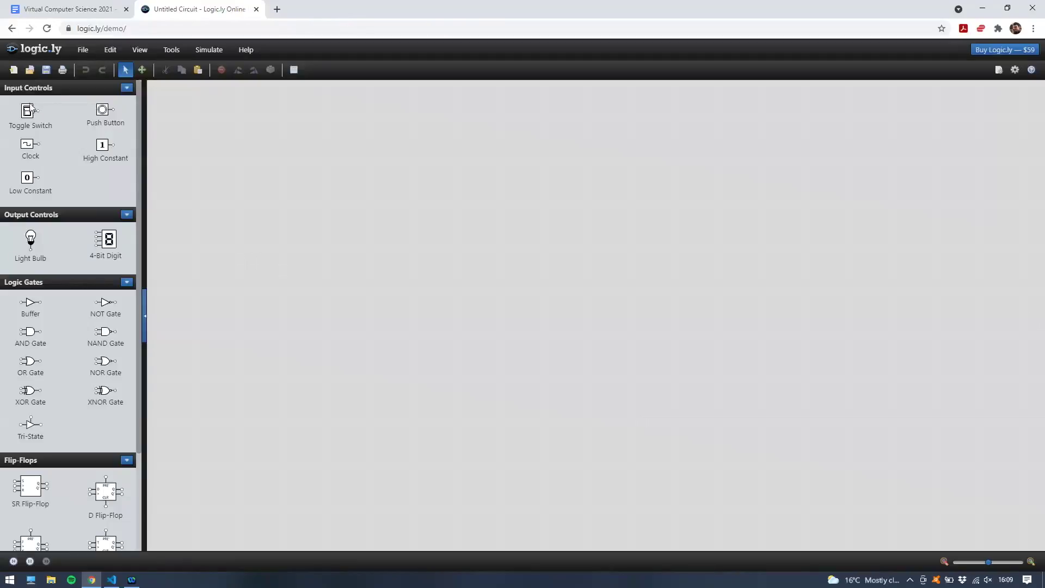
pyautogui.moveTo(28, 111); pyautogui.dragTo(284, 205)
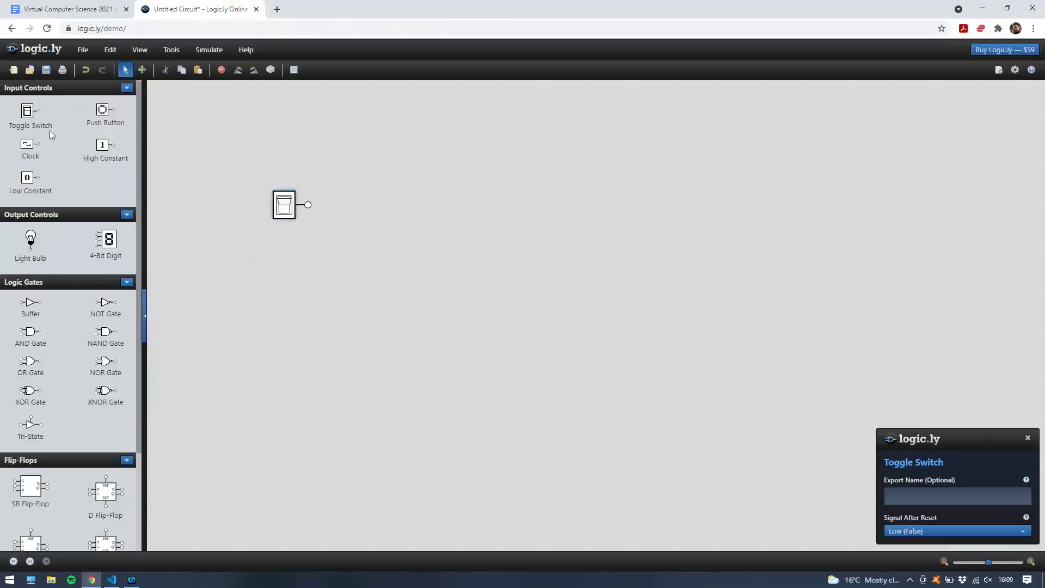
pyautogui.moveTo(26, 116); pyautogui.dragTo(294, 286)
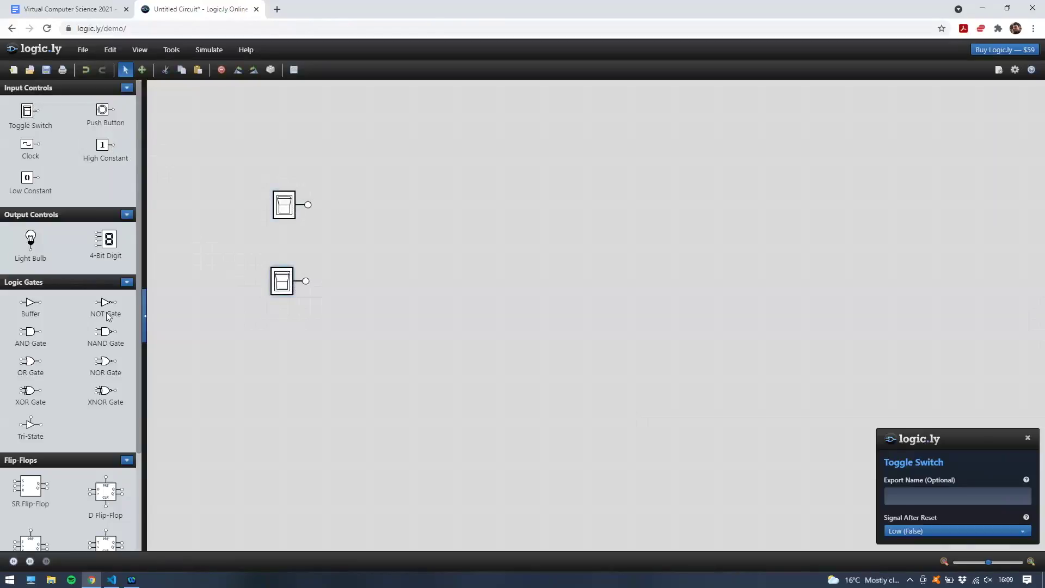
pyautogui.moveTo(30, 332); pyautogui.dragTo(410, 243)
pyautogui.moveTo(309, 205); pyautogui.dragTo(391, 240)
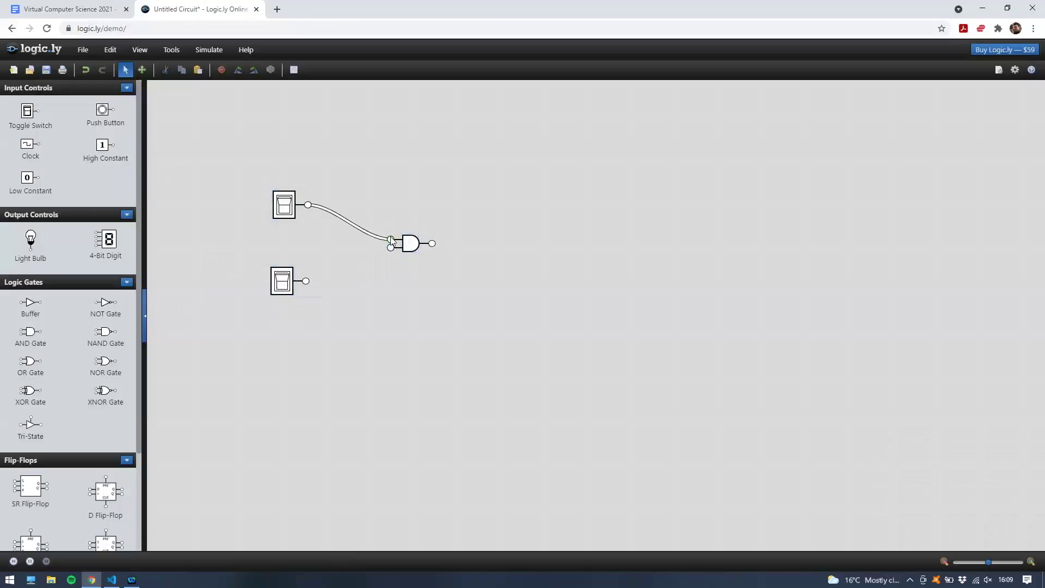
pyautogui.moveTo(306, 282); pyautogui.dragTo(392, 247)
# - Add a NOT gate and light bulb after the AND gate, wire them, and toggle the top switch
pyautogui.moveTo(111, 304); pyautogui.dragTo(571, 255)
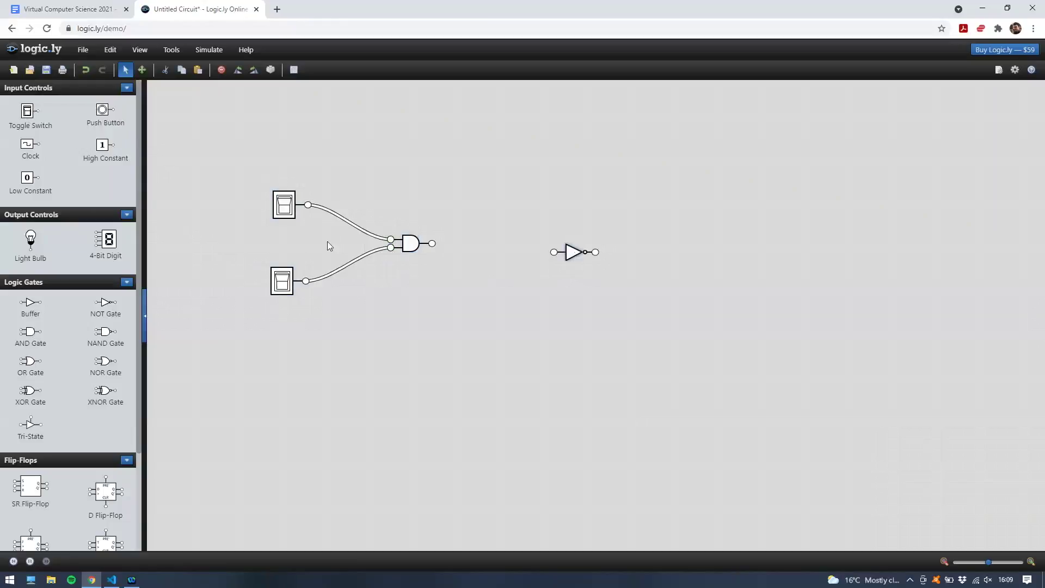
pyautogui.click(521, 249)
pyautogui.moveTo(432, 244); pyautogui.dragTo(554, 252)
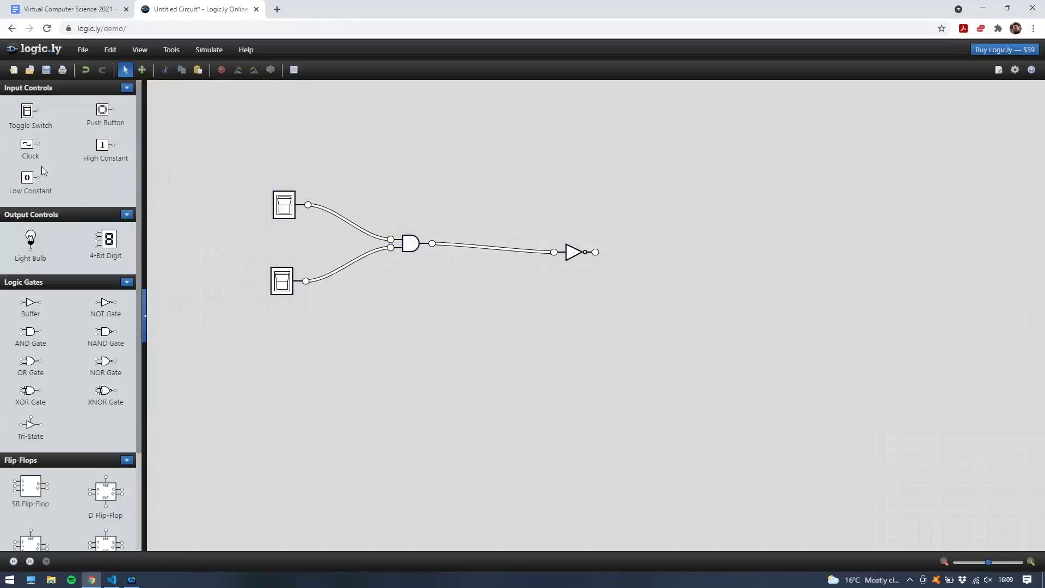
pyautogui.moveTo(31, 239); pyautogui.dragTo(714, 222)
pyautogui.moveTo(596, 252); pyautogui.dragTo(731, 244)
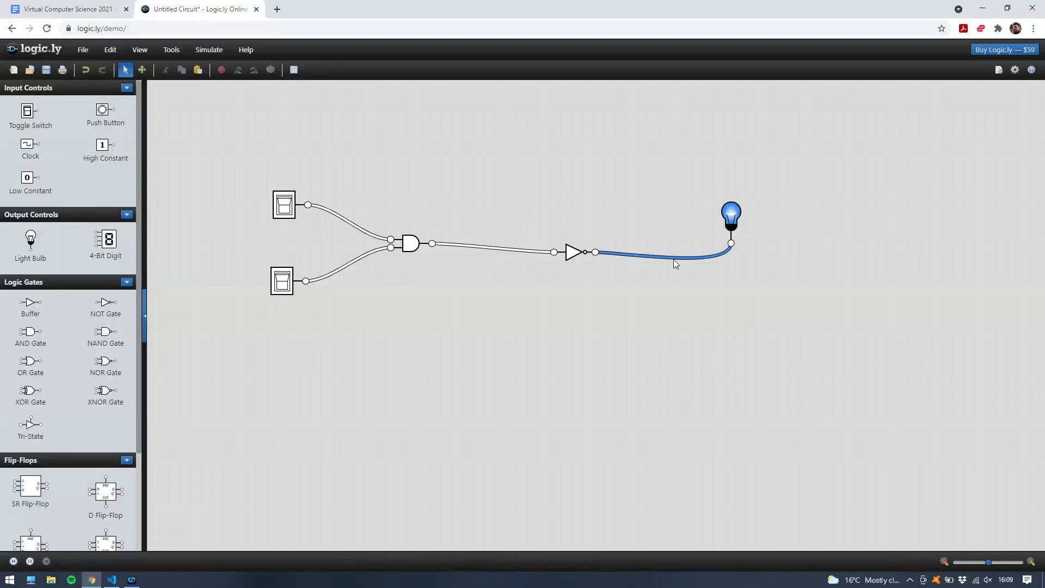
pyautogui.doubleClick(286, 209)
# - Place two more toggle switches and an AND gate below the first circuit
pyautogui.scroll(2, 518, 256)
pyautogui.scroll(-3, 518, 256)
pyautogui.moveTo(509, 169); pyautogui.dragTo(581, 340)
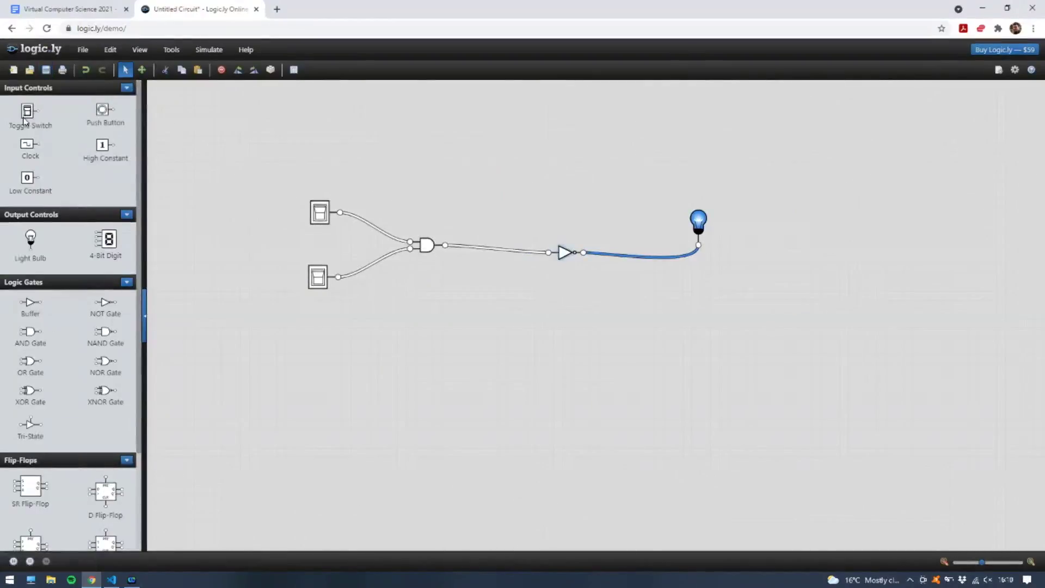
pyautogui.moveTo(27, 112); pyautogui.dragTo(345, 392)
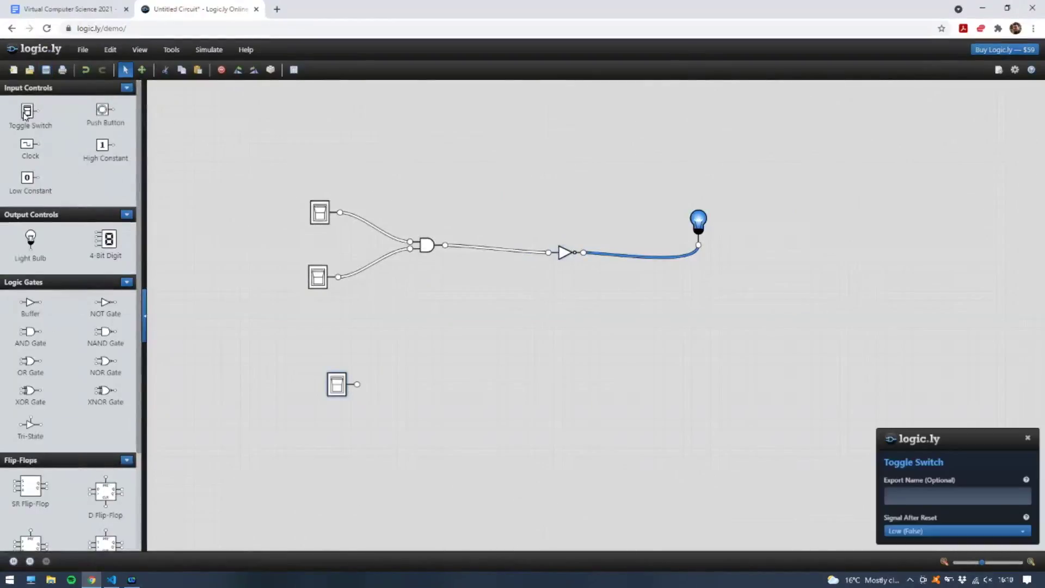
pyautogui.moveTo(25, 113); pyautogui.dragTo(347, 455)
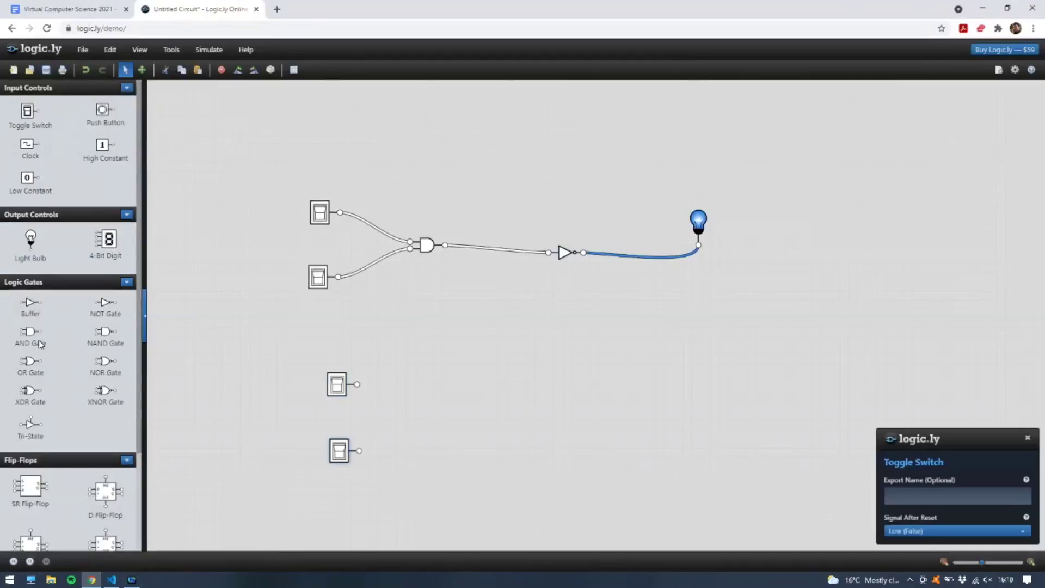
pyautogui.moveTo(34, 341); pyautogui.dragTo(469, 421)
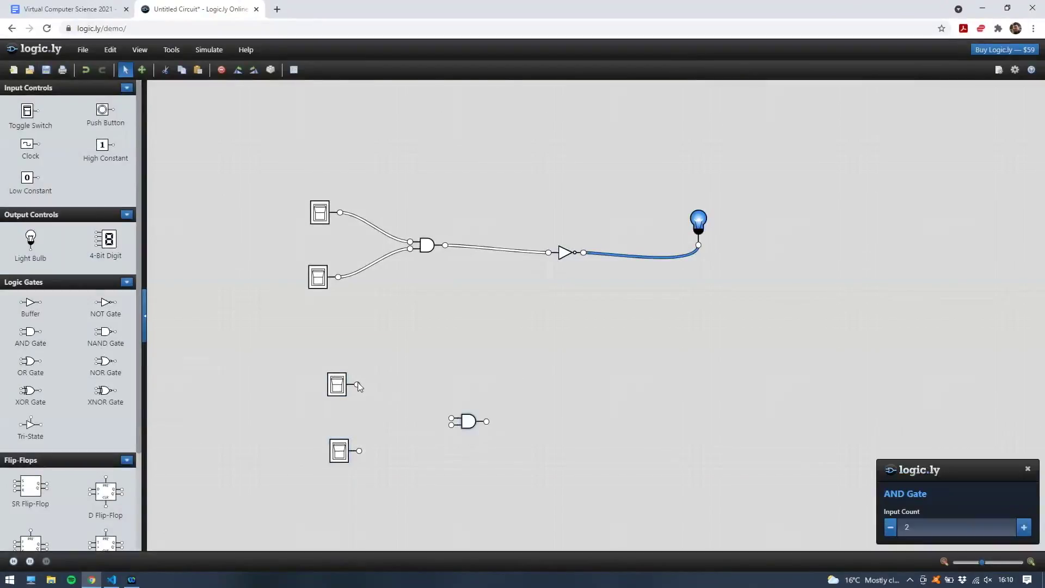
# - Wire the new switches into the AND gate and connect its output to a new light bulb
pyautogui.click(402, 400)
pyautogui.moveTo(357, 384); pyautogui.dragTo(360, 453)
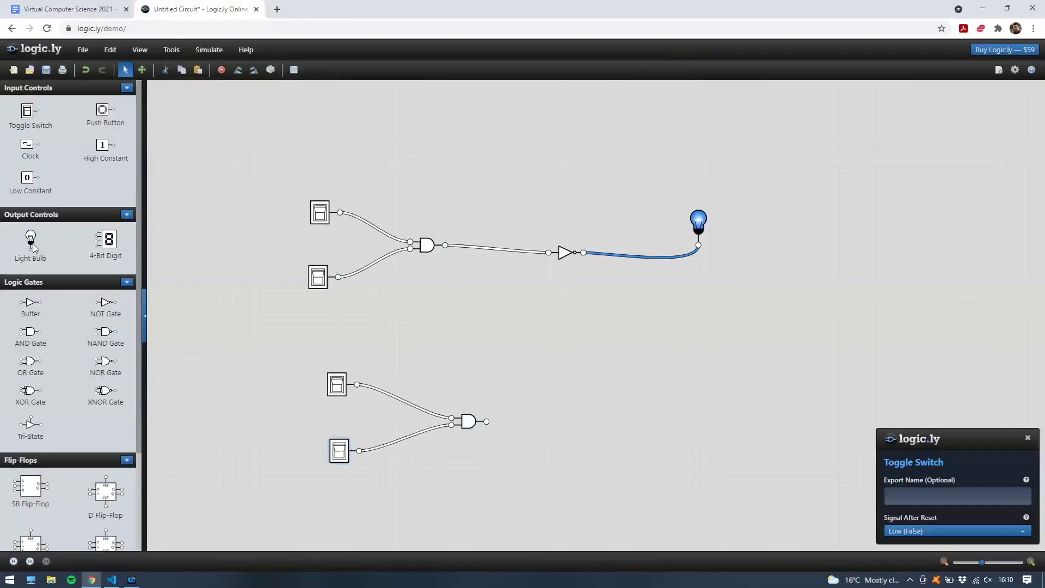
pyautogui.moveTo(64, 257); pyautogui.dragTo(590, 413)
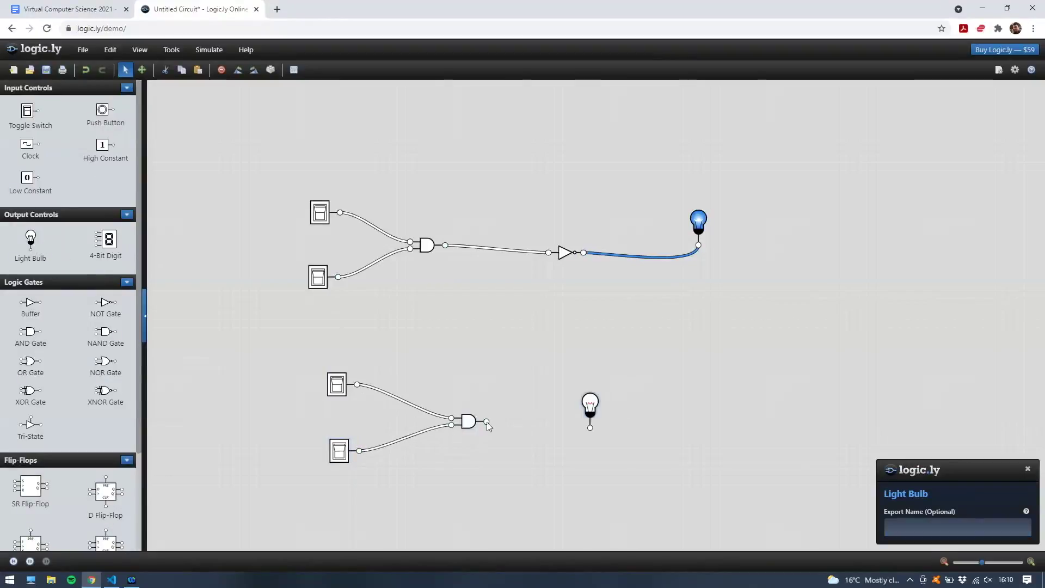
pyautogui.moveTo(487, 422); pyautogui.dragTo(589, 429)
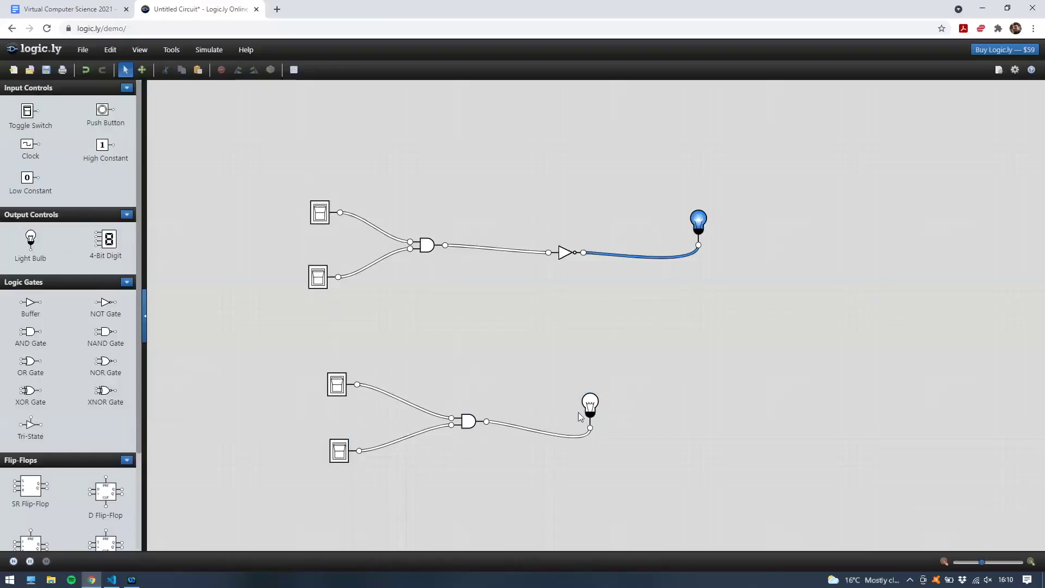
# - Toggle the lower circuit's top switch on and off, then turn both switches on to light the bulb
pyautogui.click(466, 429)
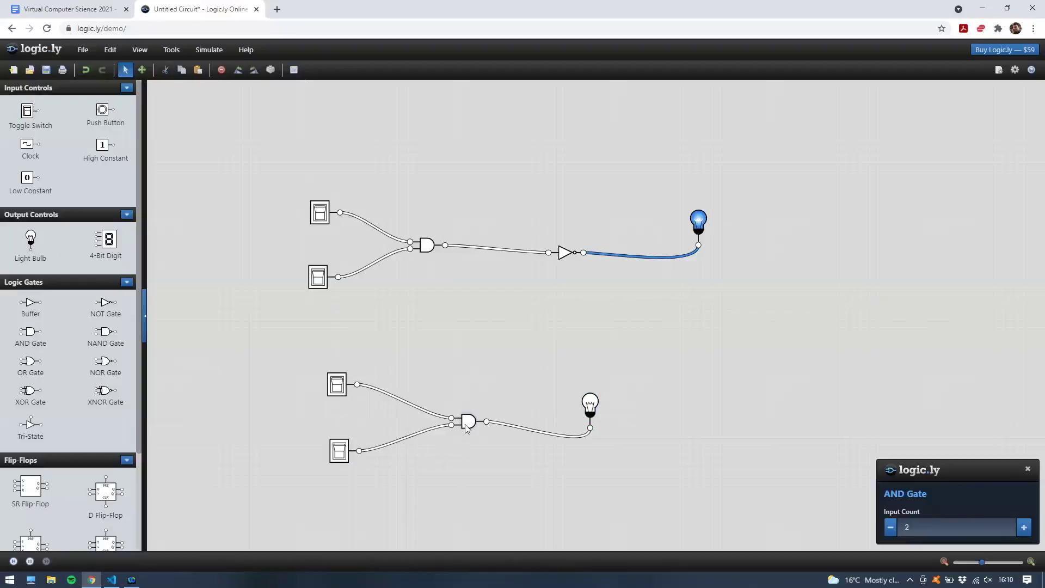
pyautogui.click(338, 390)
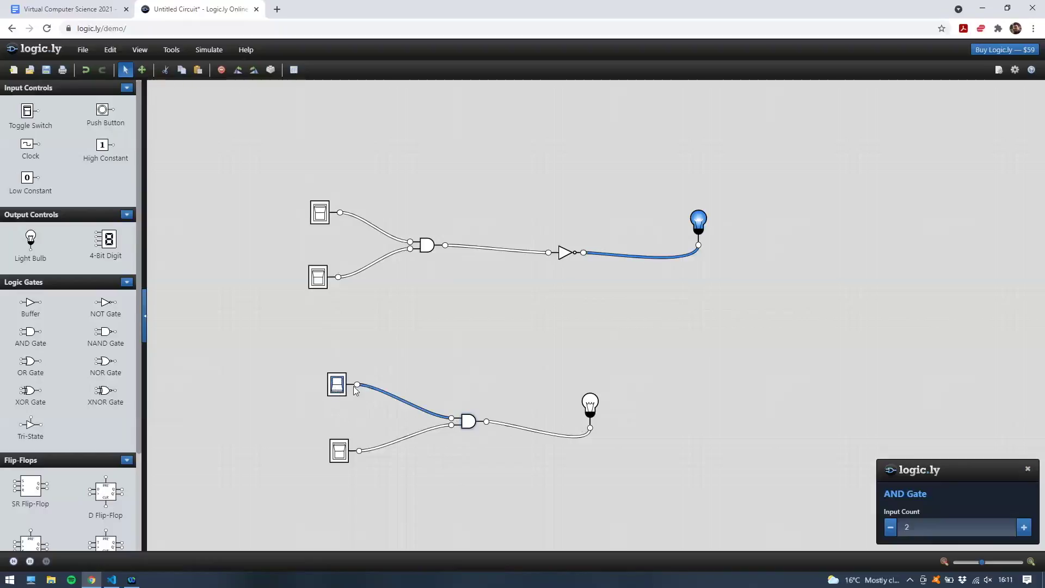
pyautogui.click(337, 390)
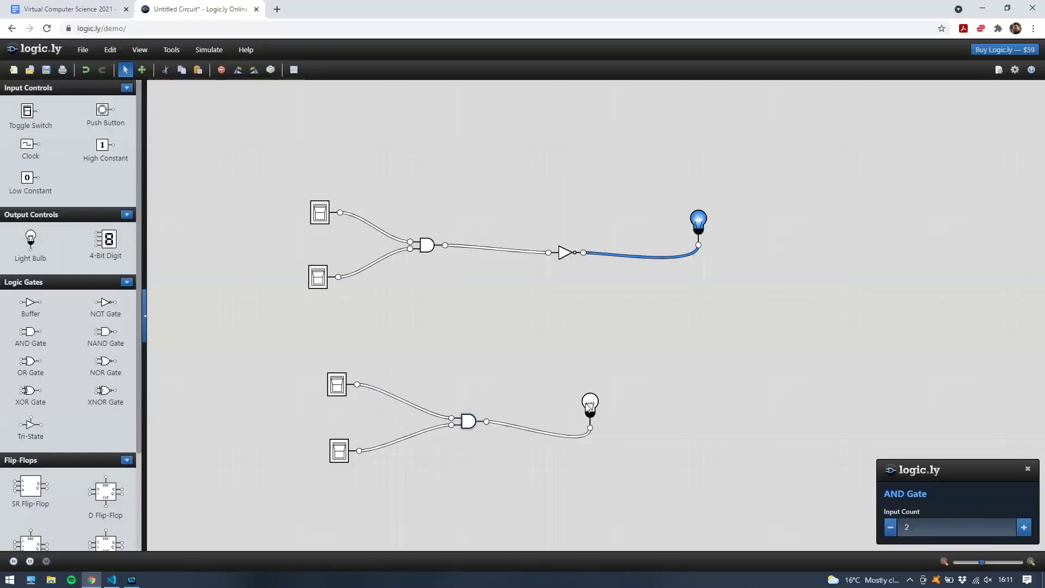
pyautogui.click(338, 388)
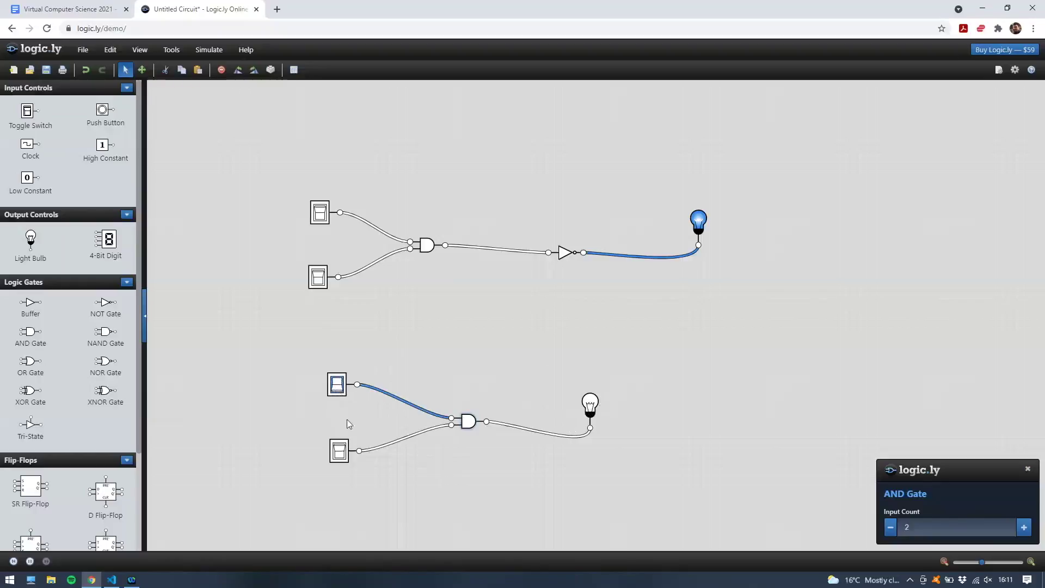
pyautogui.click(340, 453)
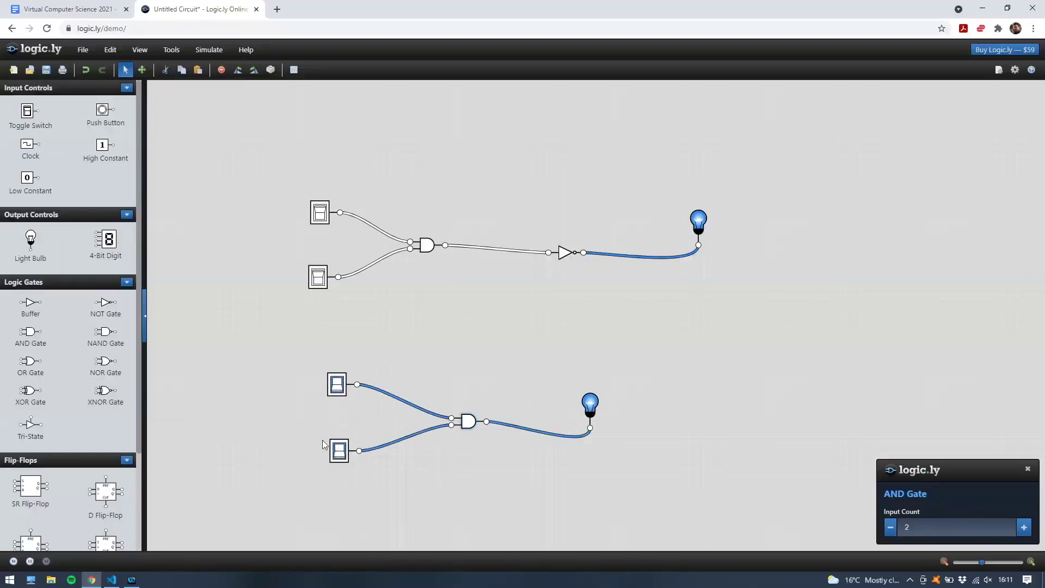
# - Recheck each single-input combination, finish with both inputs on, and close the AND Gate panel
pyautogui.click(337, 388)
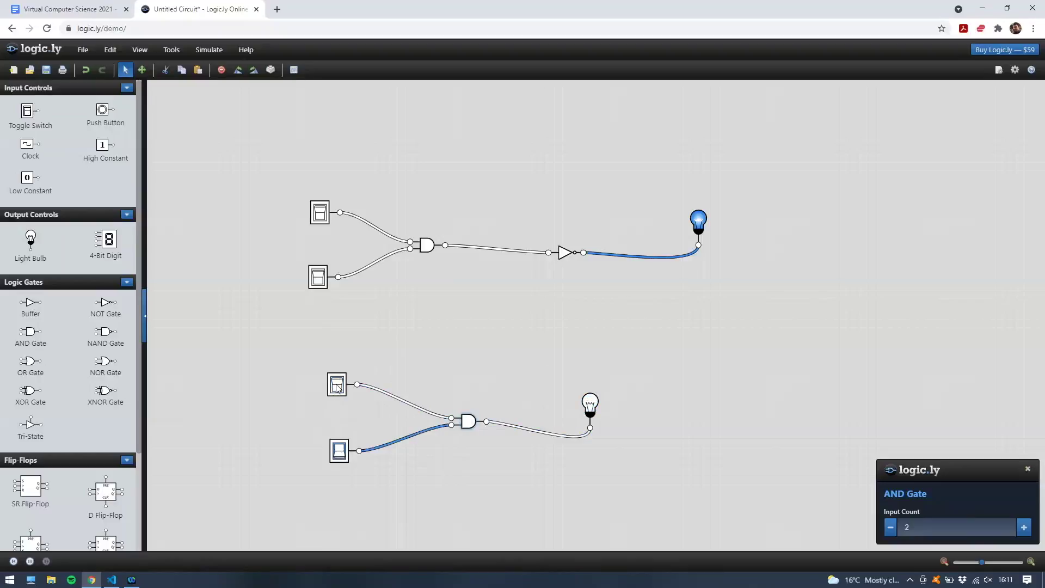
pyautogui.click(337, 388)
pyautogui.click(339, 453)
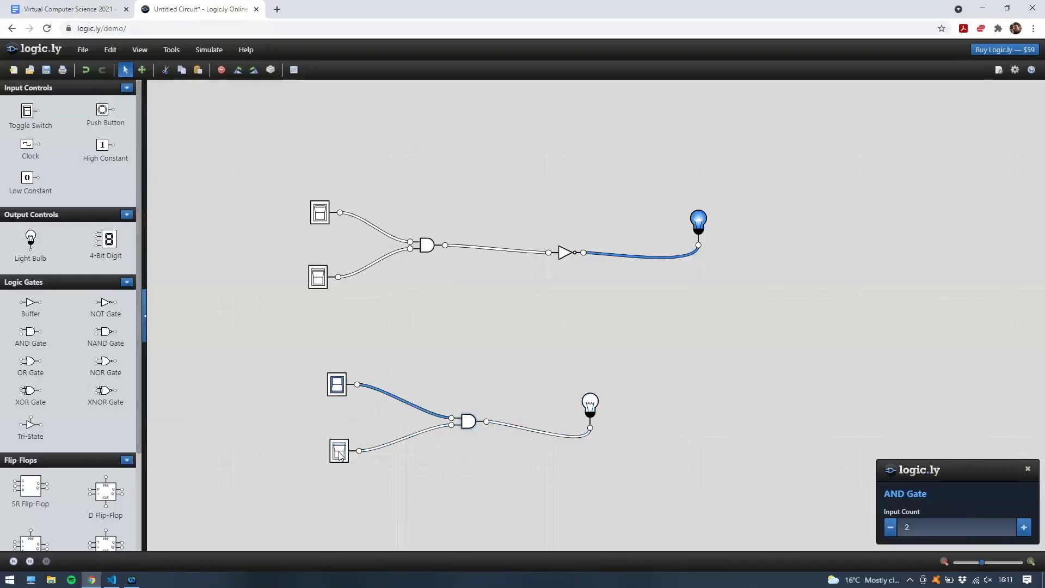
pyautogui.click(338, 387)
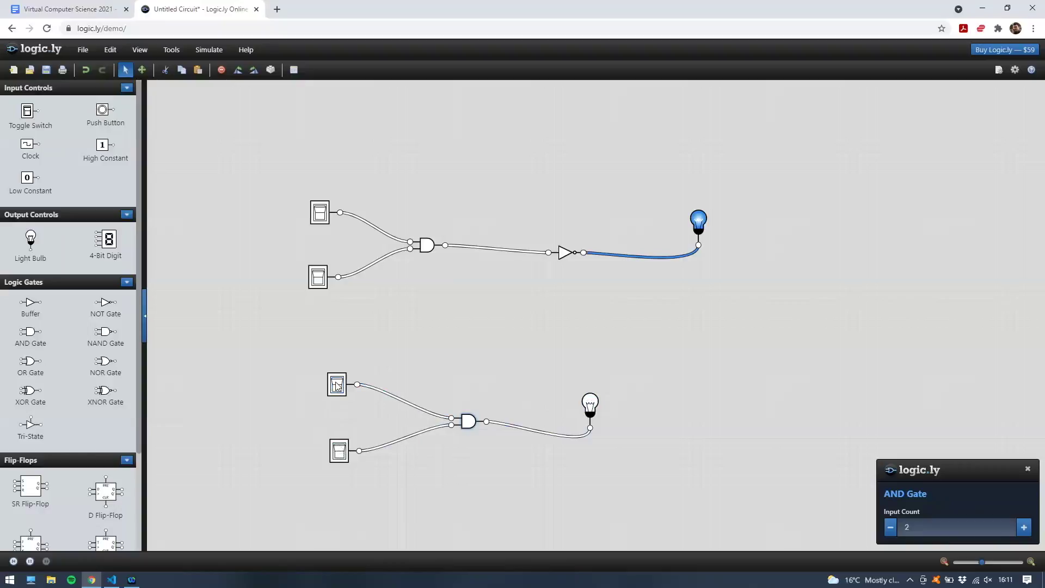
pyautogui.click(337, 386)
pyautogui.click(339, 453)
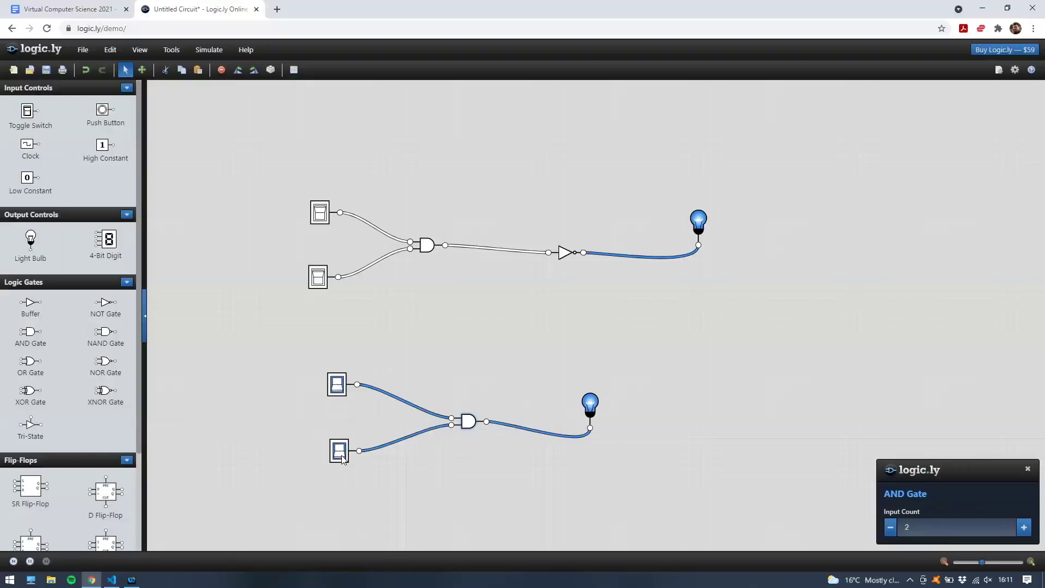
pyautogui.click(371, 297)
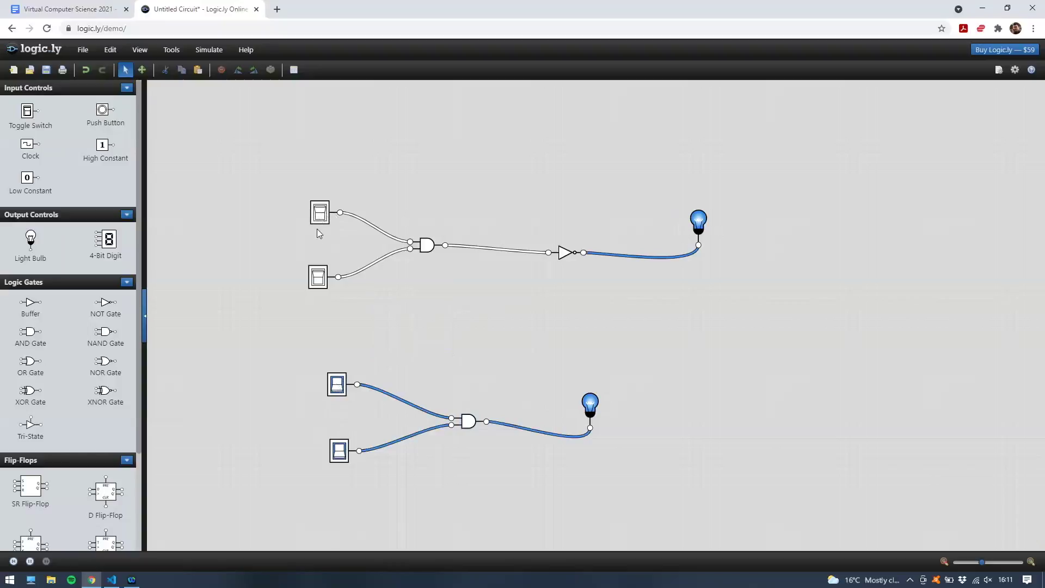
# - Compare the document's listed switch combinations with the circuit in logic.ly
pyautogui.click(71, 9)
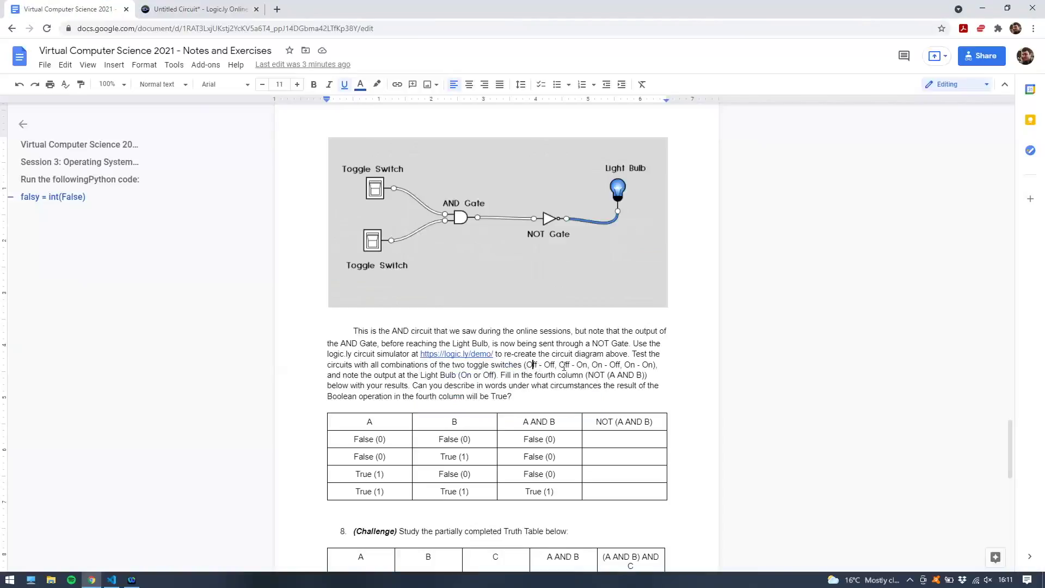
pyautogui.moveTo(533, 365); pyautogui.dragTo(566, 365)
pyautogui.click(216, 12)
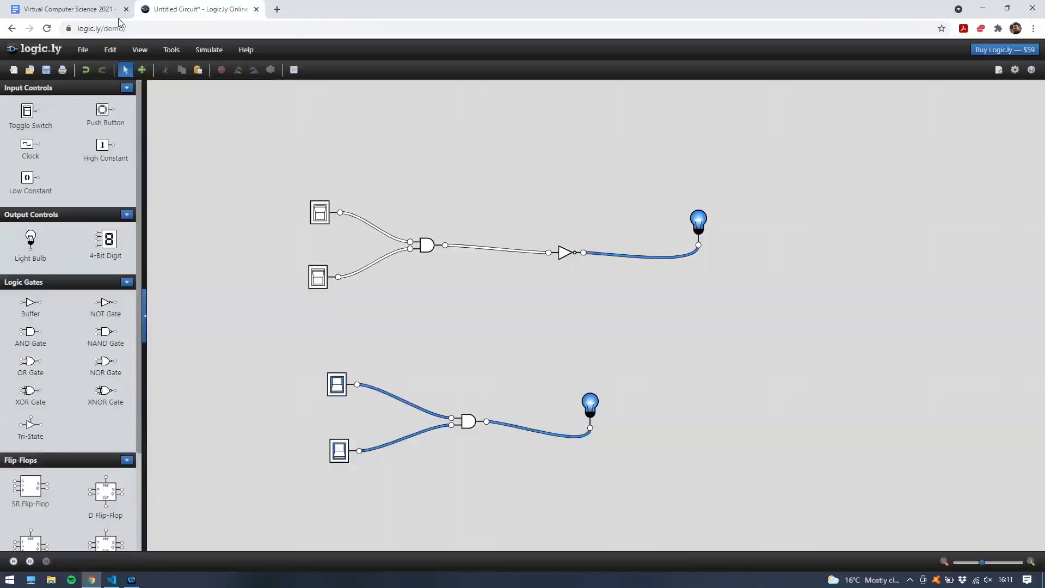
pyautogui.click(95, 11)
pyautogui.scroll(-1, 564, 376)
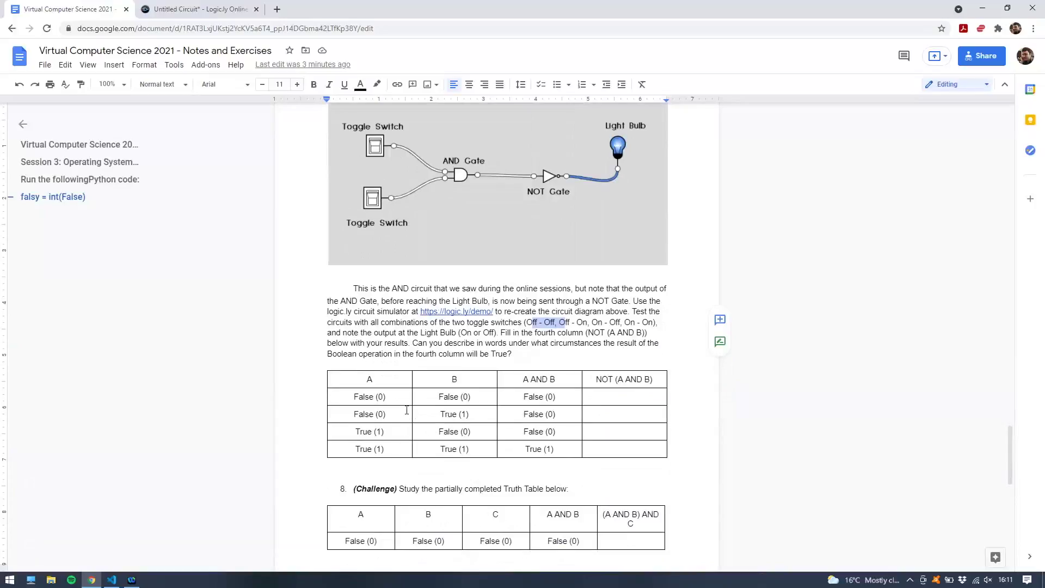
pyautogui.click(224, 11)
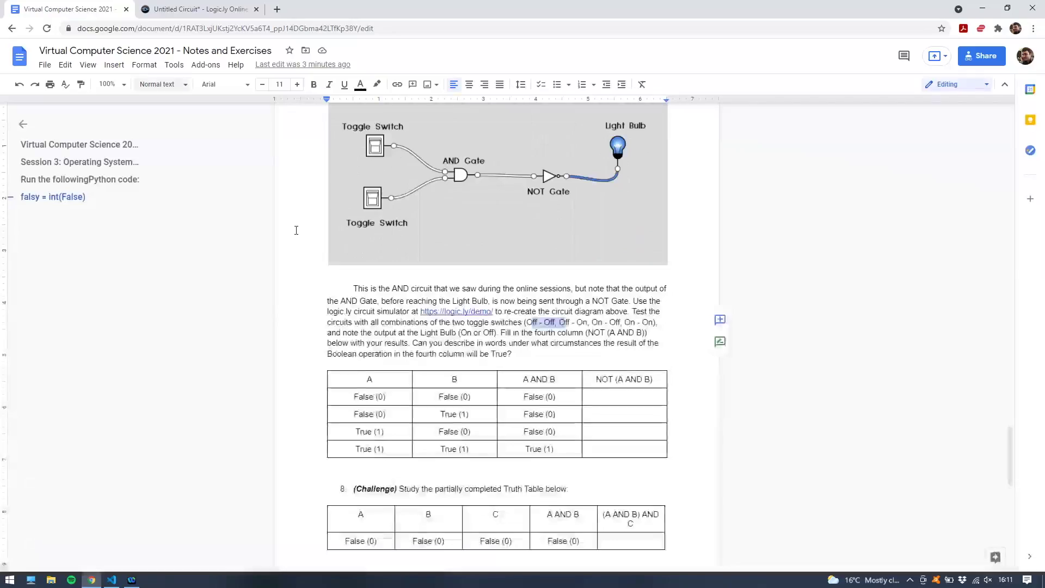
pyautogui.click(82, 9)
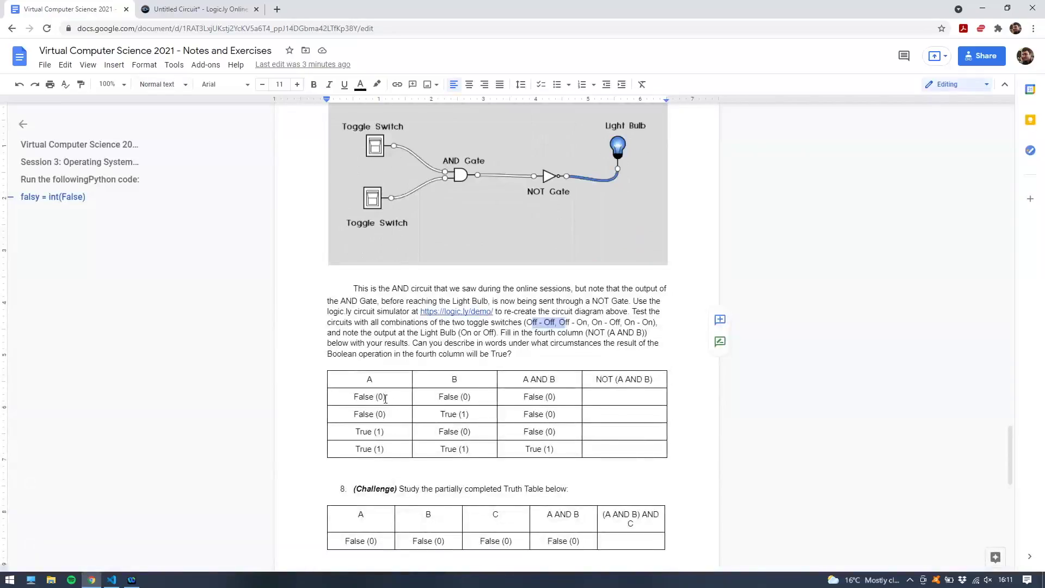
# - Enter True (1) in the first NOT (A AND B) cell and move down to the second row
pyautogui.click(442, 400)
pyautogui.click(622, 400)
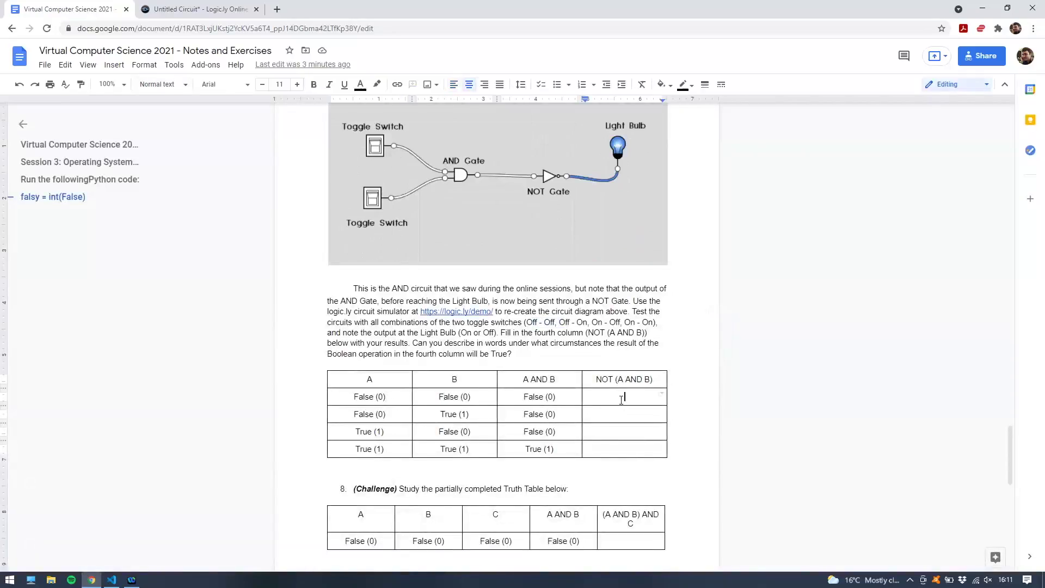
pyautogui.write('True (1)')
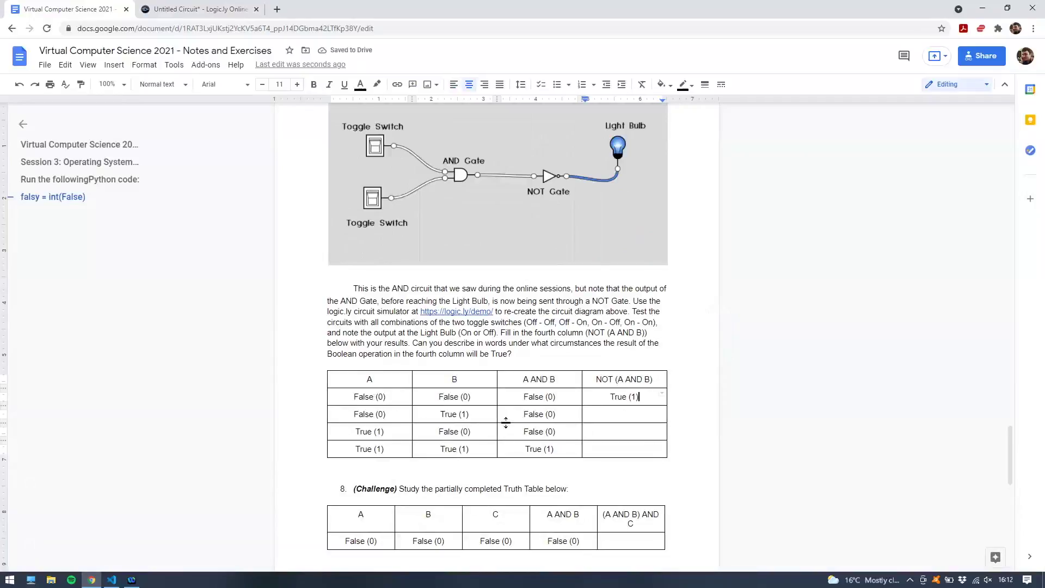
pyautogui.click(376, 397)
pyautogui.click(535, 400)
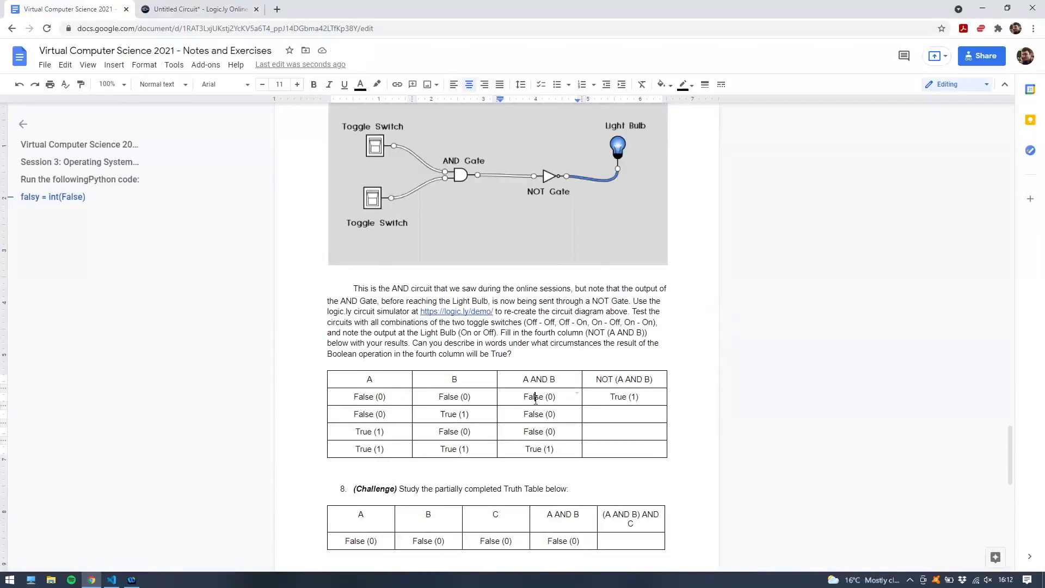
pyautogui.click(415, 387)
pyautogui.moveTo(414, 388); pyautogui.dragTo(558, 450)
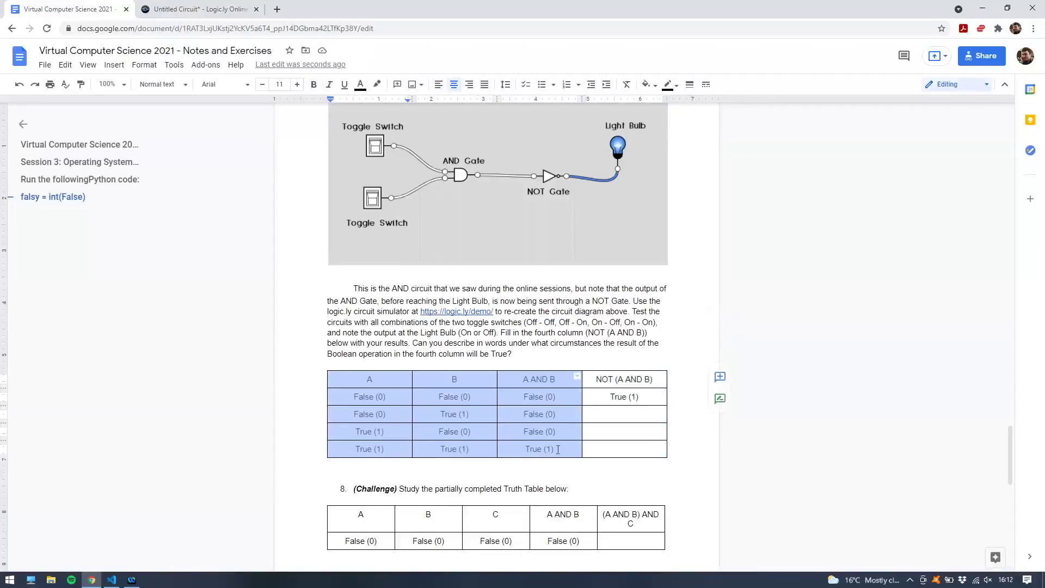
pyautogui.click(631, 414)
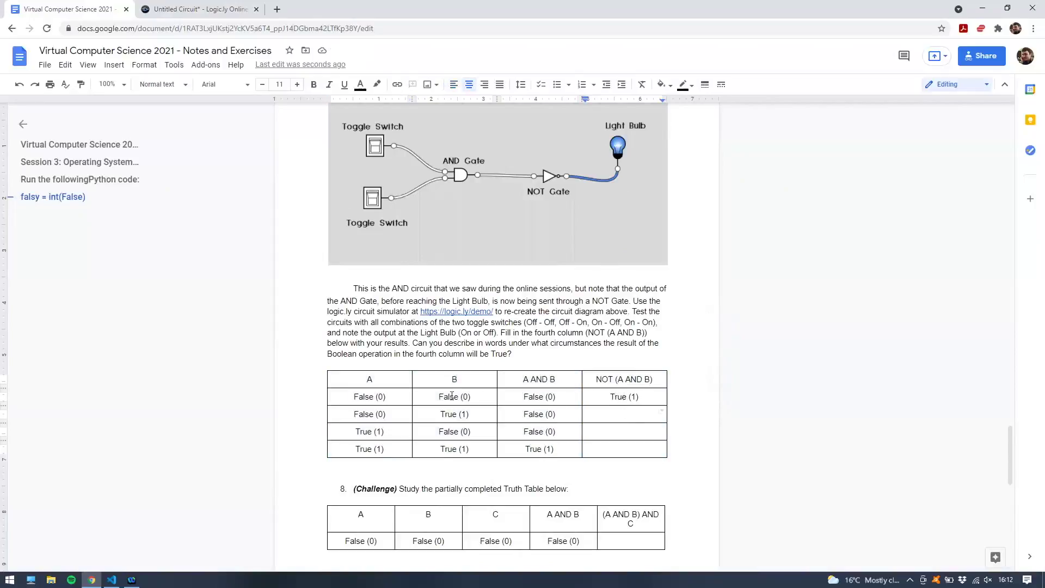
pyautogui.press('Down')
# - Turn the NOT circuit's top switch on then off, then turn on the bottom switch
pyautogui.click(185, 9)
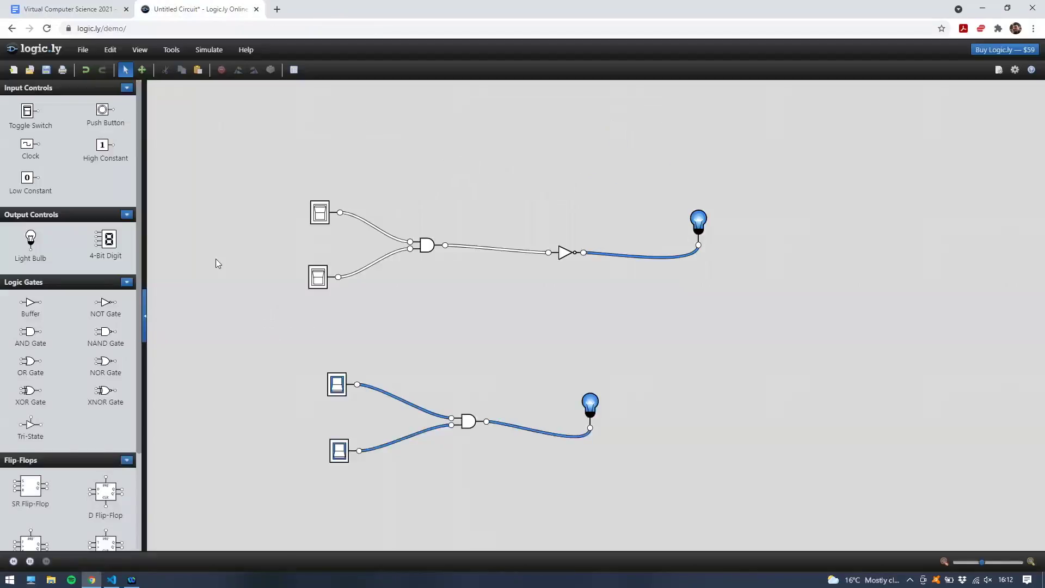
pyautogui.click(322, 214)
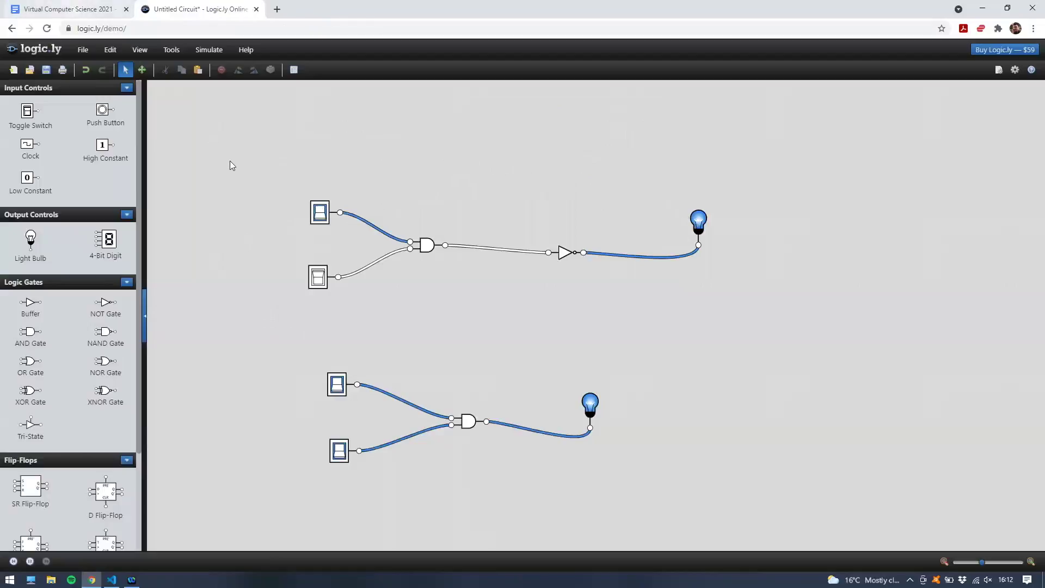
pyautogui.click(322, 215)
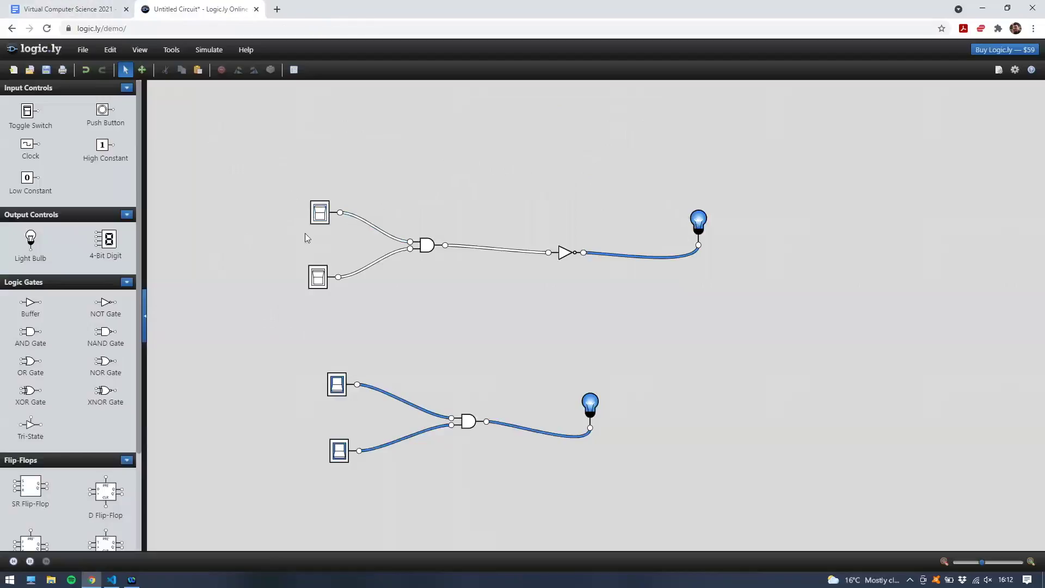
pyautogui.click(320, 277)
# - Type True (1) into the row 2 and row 3 NOT (A AND B) cells
pyautogui.click(82, 9)
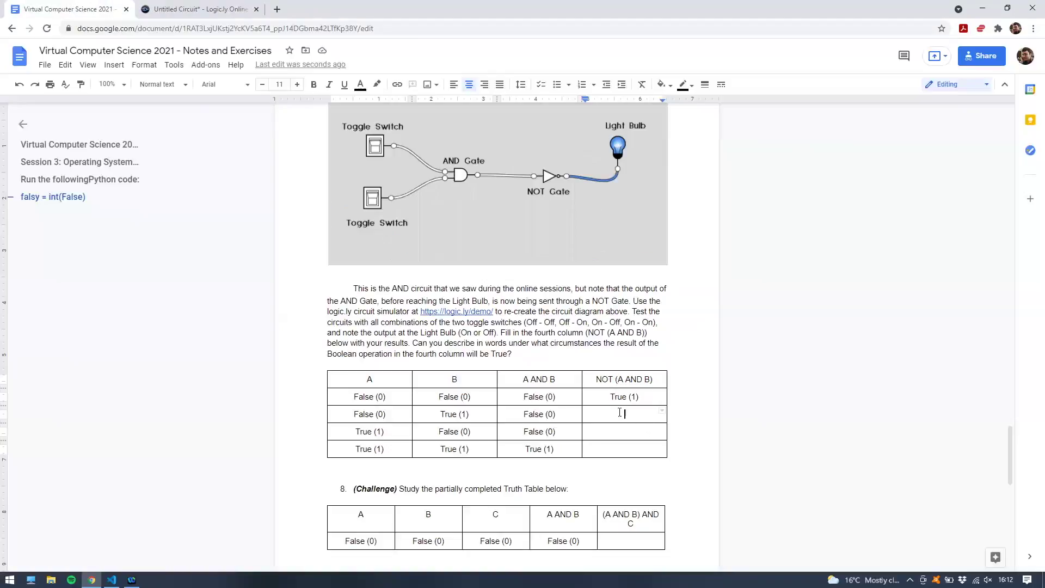
pyautogui.write('True (1)')
pyautogui.click(621, 432)
pyautogui.write('True (1)')
# - Switch the NOT circuit's top input on so both inputs are on and the bulb goes dark
pyautogui.click(218, 9)
pyautogui.click(320, 215)
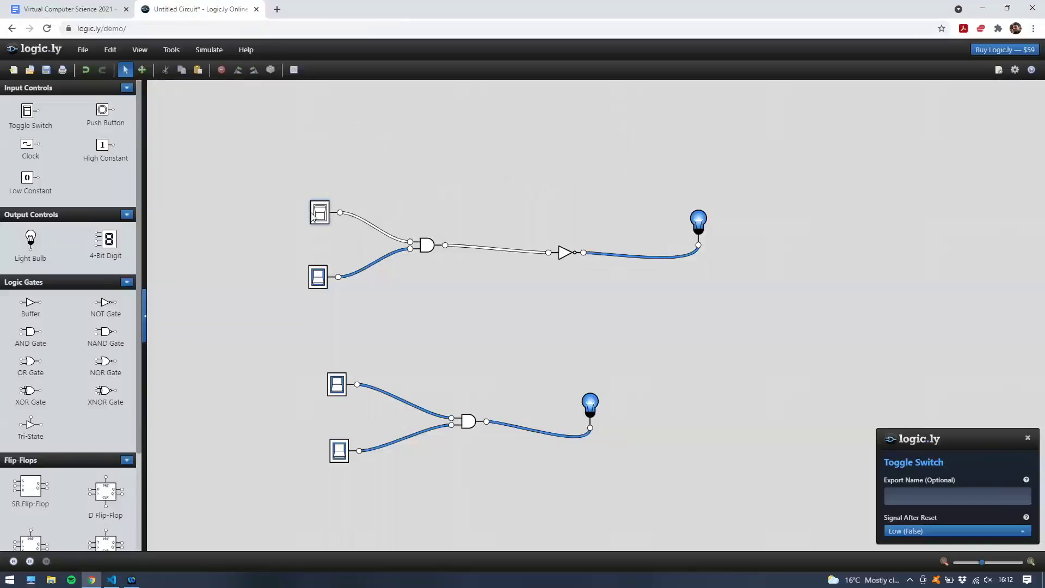
pyautogui.click(322, 217)
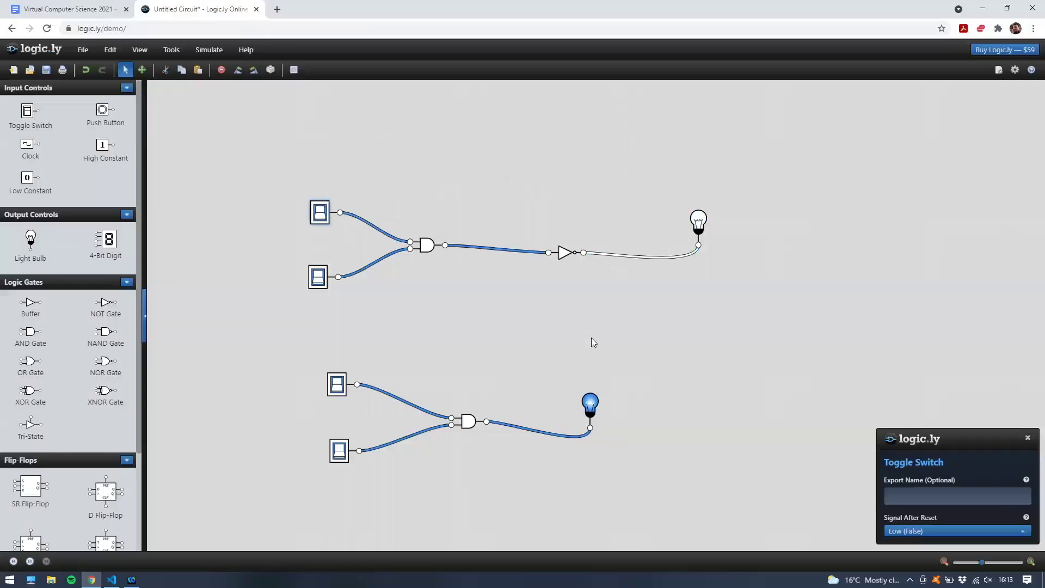
# - Type False (0) into the last NOT (A AND B) cell
pyautogui.click(80, 11)
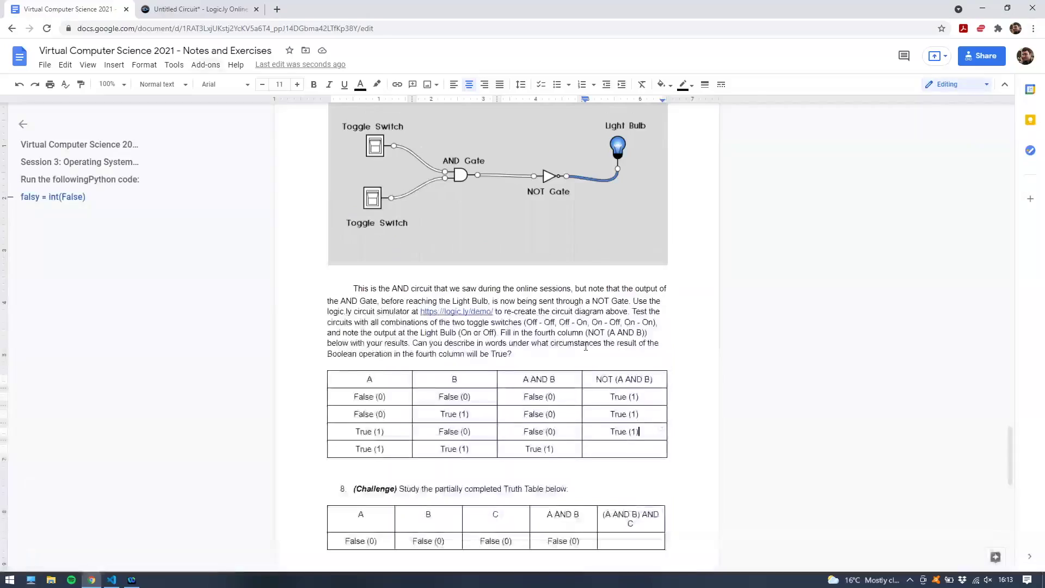
pyautogui.click(625, 449)
pyautogui.write('Fals')
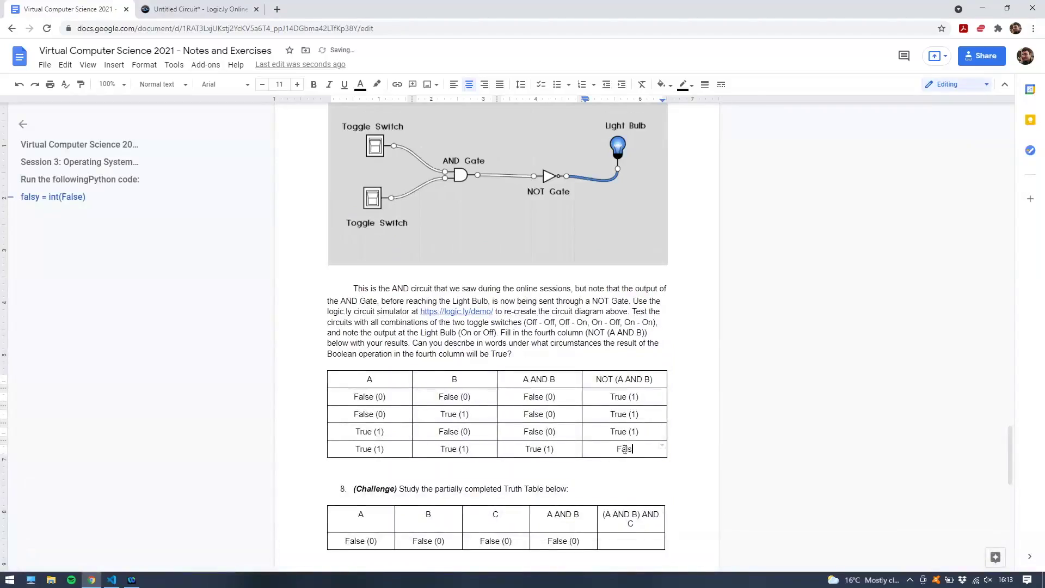
pyautogui.write('e (0)')
pyautogui.click(633, 346)
# - Cross-check each row's A AND B result against its NOT (A AND B) value
pyautogui.scroll(1, 632, 348)
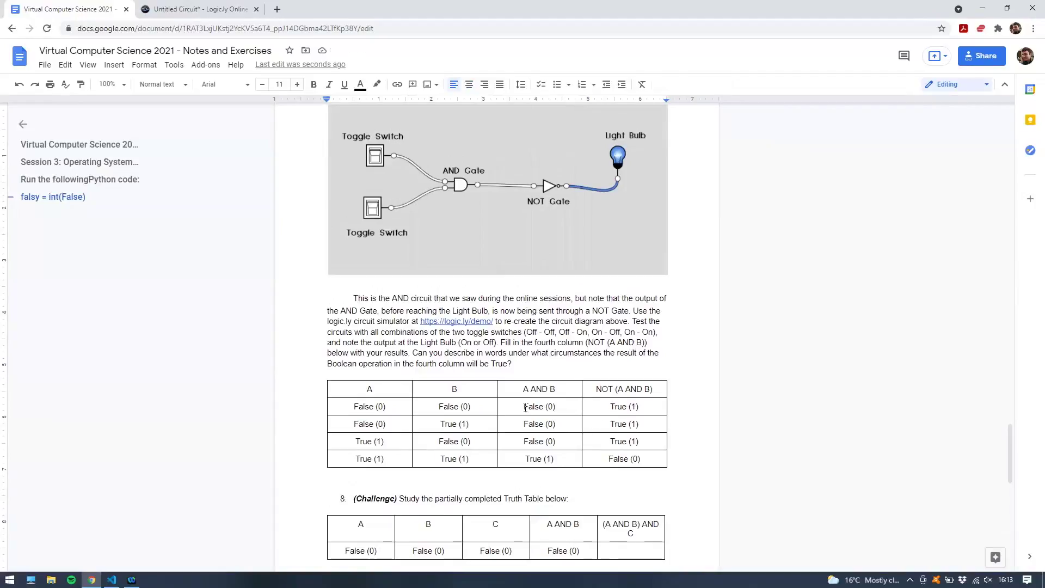
pyautogui.moveTo(538, 407); pyautogui.dragTo(616, 412)
pyautogui.click(544, 423)
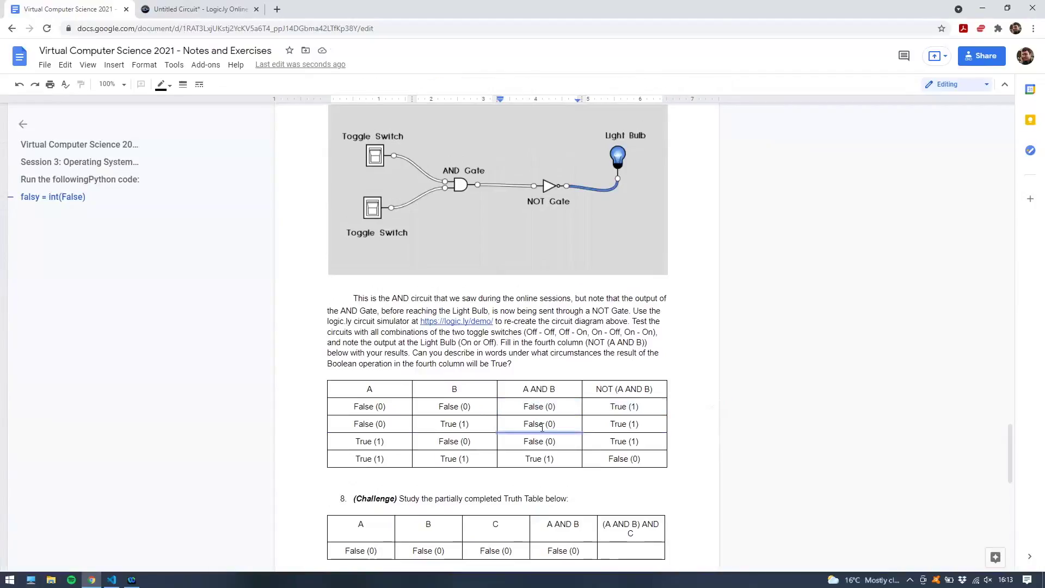
pyautogui.press('Down')
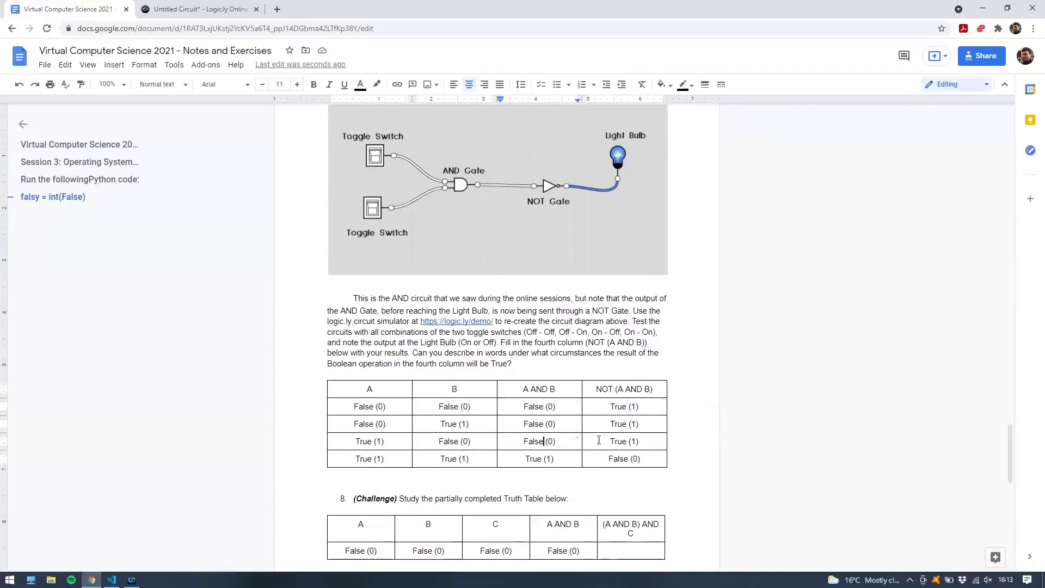
pyautogui.click(614, 439)
pyautogui.click(539, 459)
pyautogui.click(647, 448)
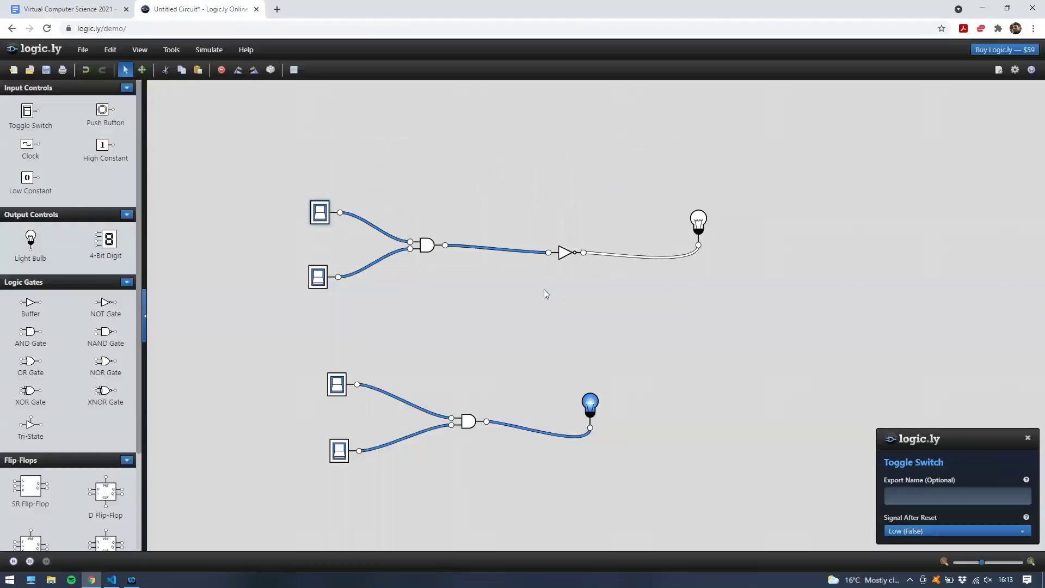
# - Close logic.ly's Toggle Switch properties panel and go back to the Docs truth table
pyautogui.click(193, 9)
pyautogui.click(564, 253)
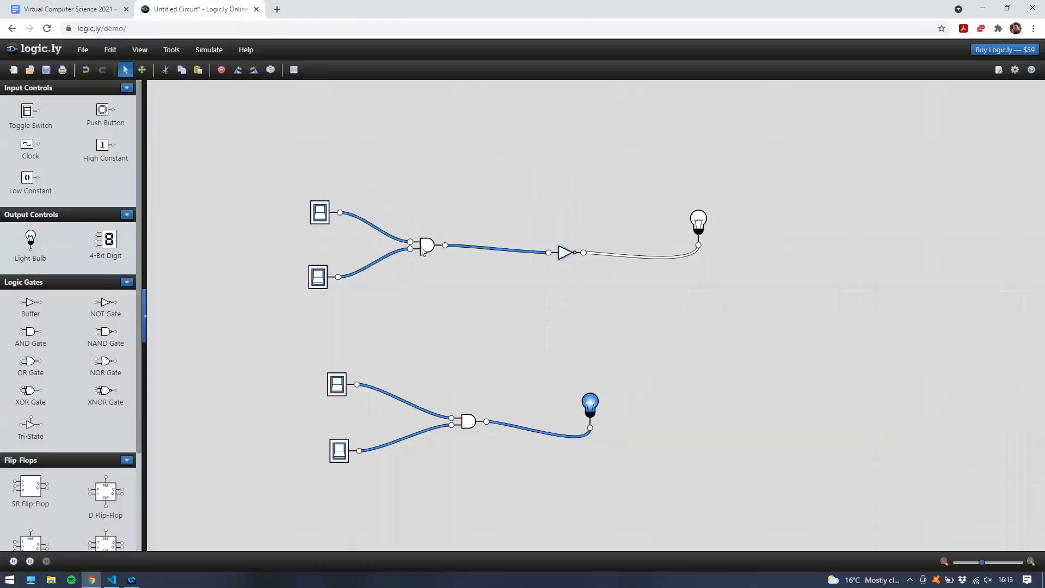
pyautogui.click(68, 9)
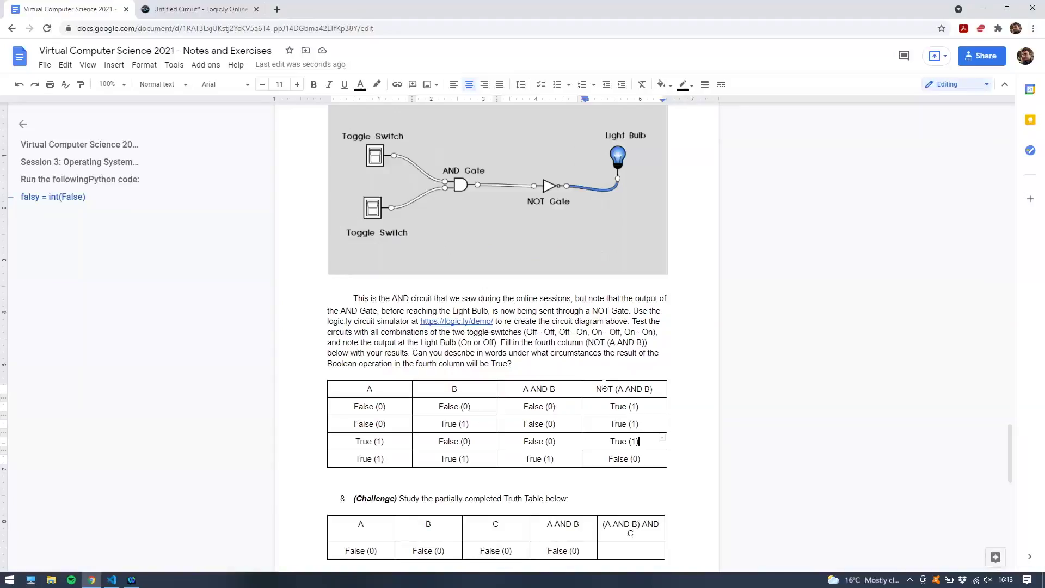
pyautogui.click(549, 407)
pyautogui.press('Tab')
pyautogui.click(541, 424)
pyautogui.press('Tab')
pyautogui.click(543, 443)
pyautogui.press('Tab')
pyautogui.click(538, 459)
pyautogui.click(642, 456)
pyautogui.click(596, 388)
pyautogui.moveTo(614, 406); pyautogui.dragTo(641, 409)
pyautogui.moveTo(521, 406); pyautogui.dragTo(564, 407)
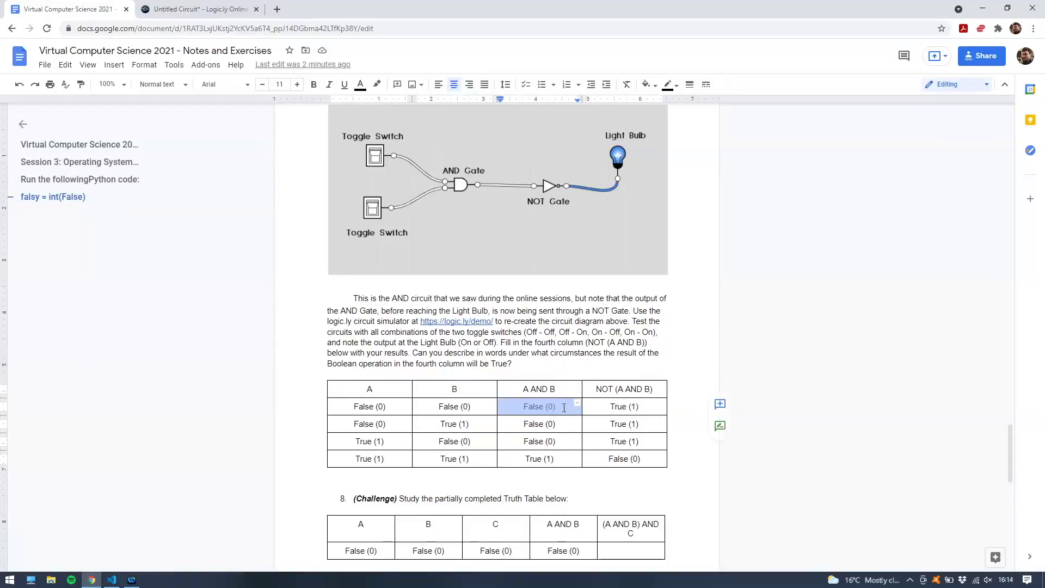
pyautogui.click(181, 9)
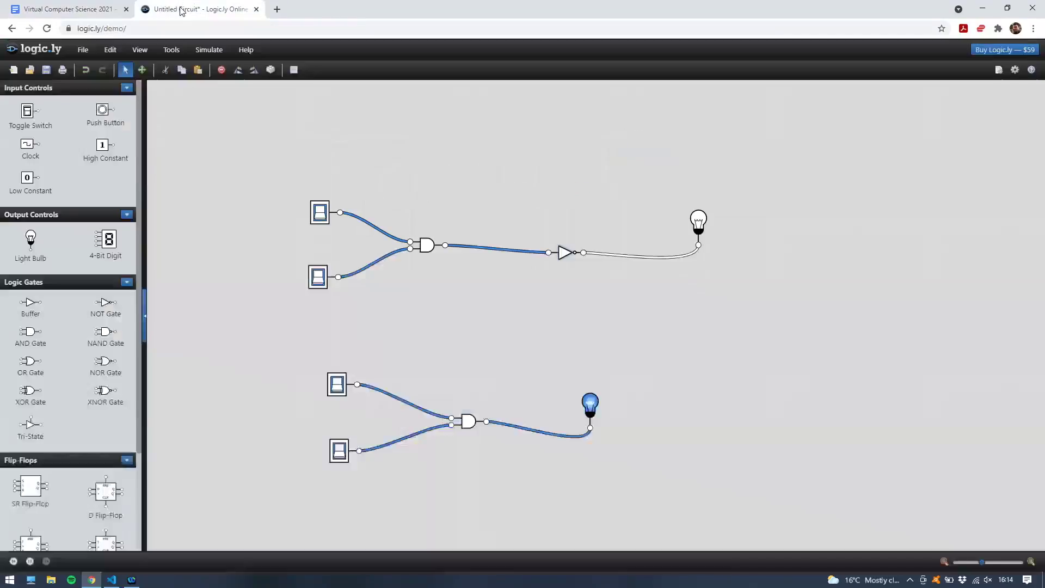
pyautogui.click(87, 9)
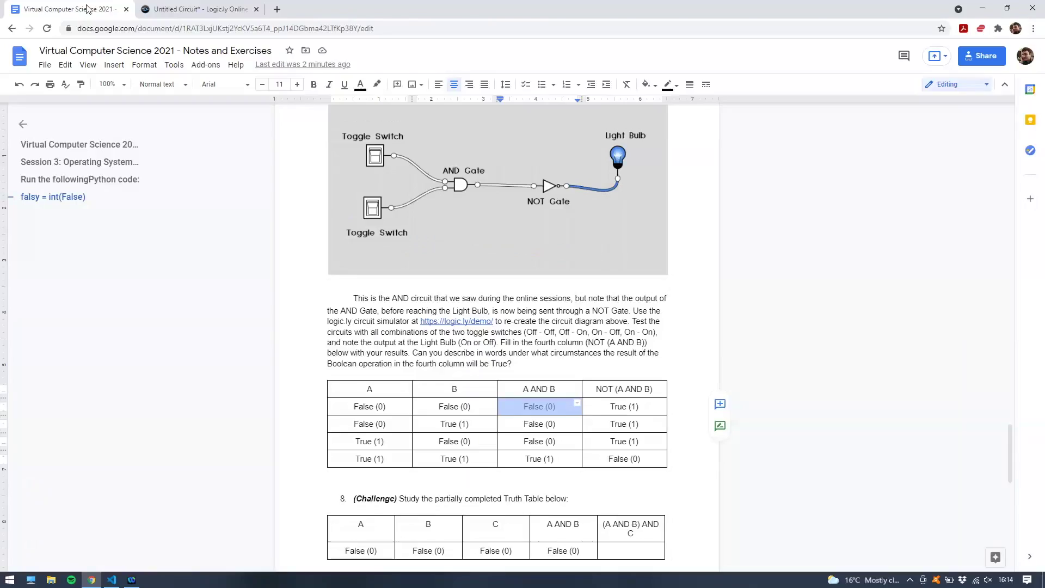